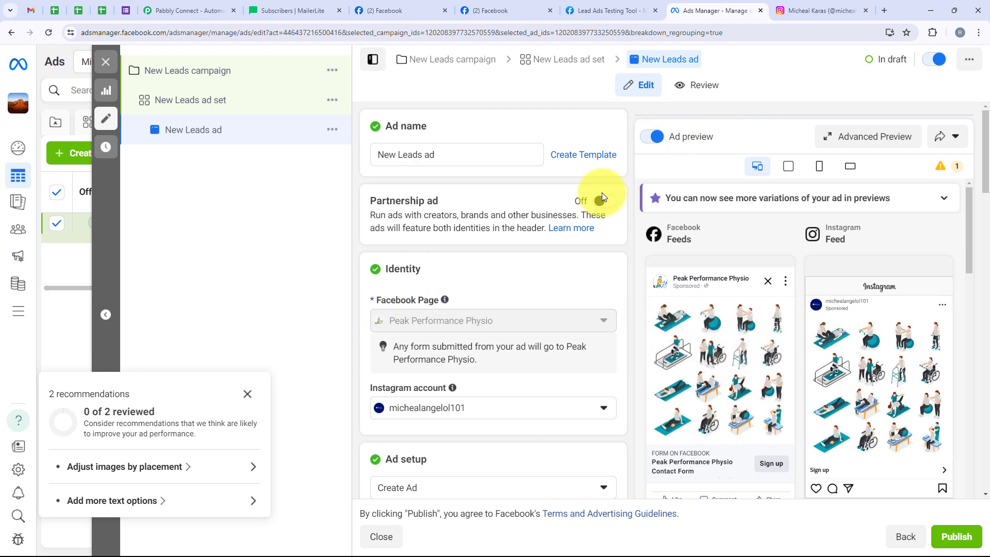
Step: Switch from Ads Manager to the Pabbly website, sign in and open the Pabbly Connect dashboard
click(799, 10)
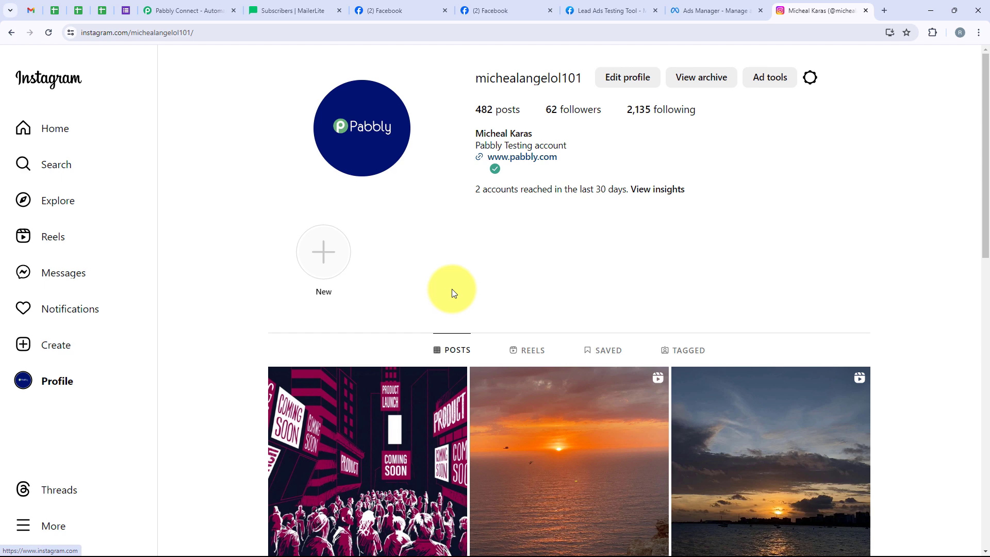
click(175, 10)
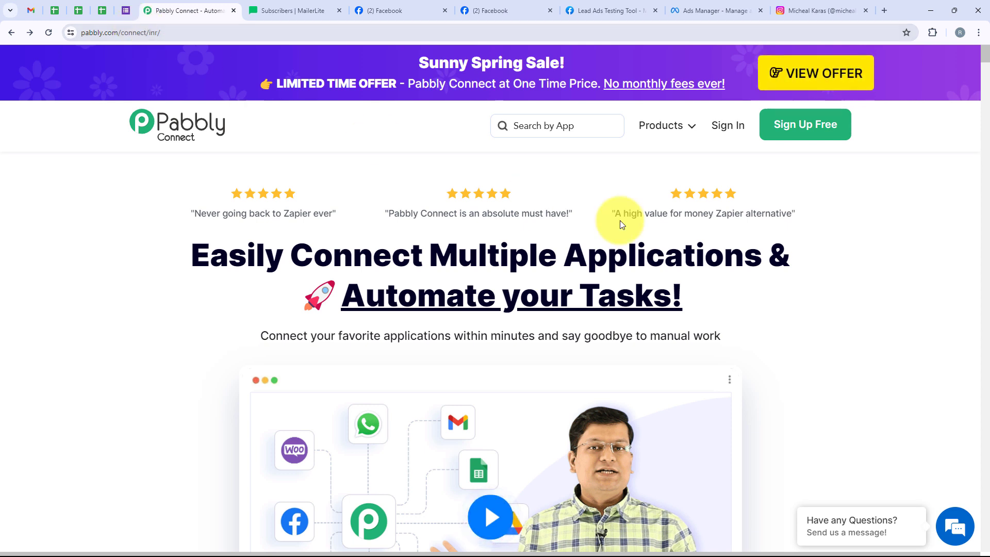
click(717, 133)
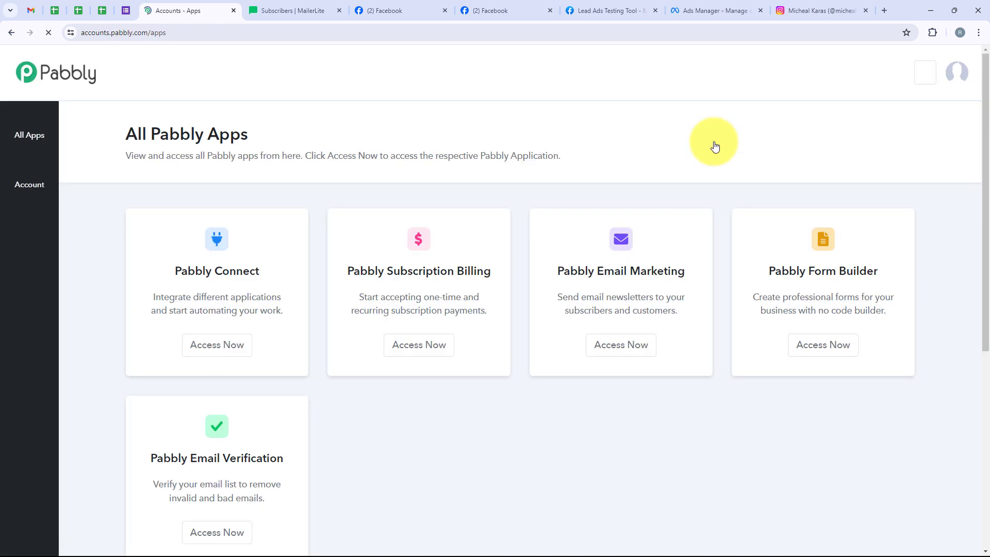
drag(256, 135, 121, 125)
click(120, 125)
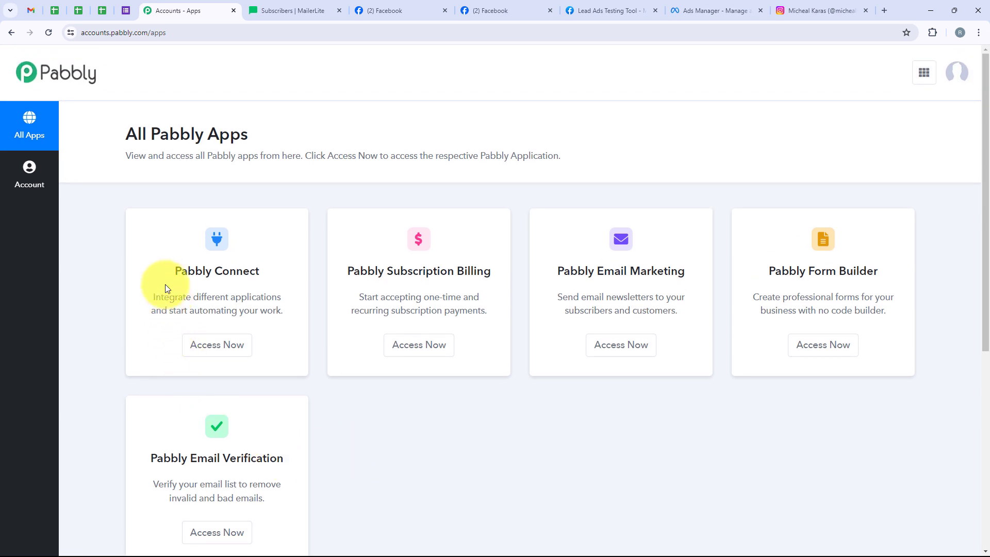
drag(170, 271, 271, 268)
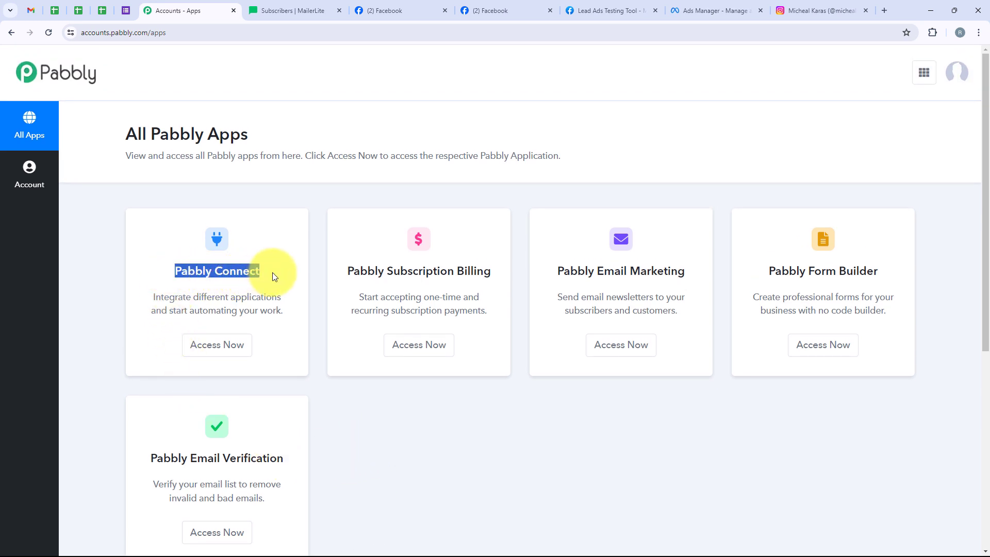
click(241, 356)
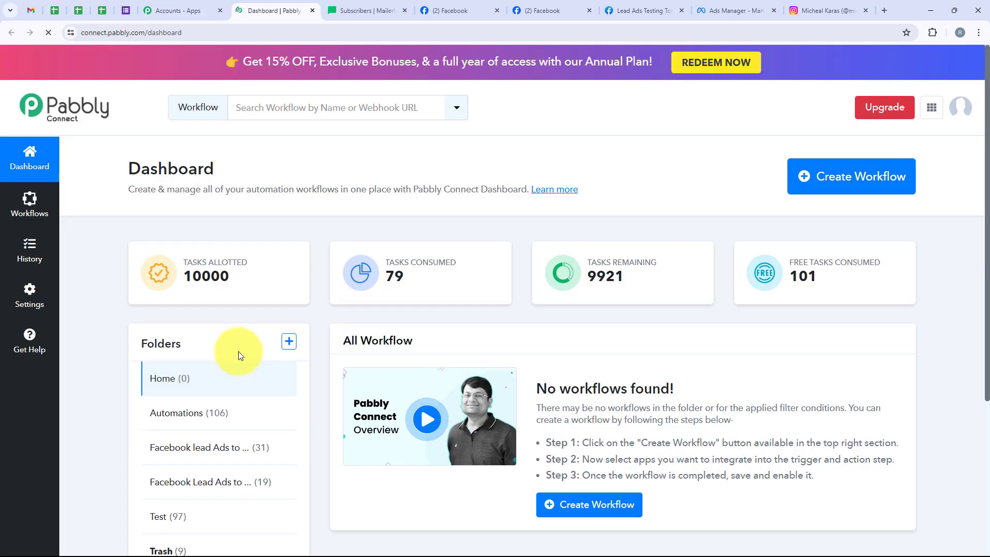
drag(128, 169, 213, 171)
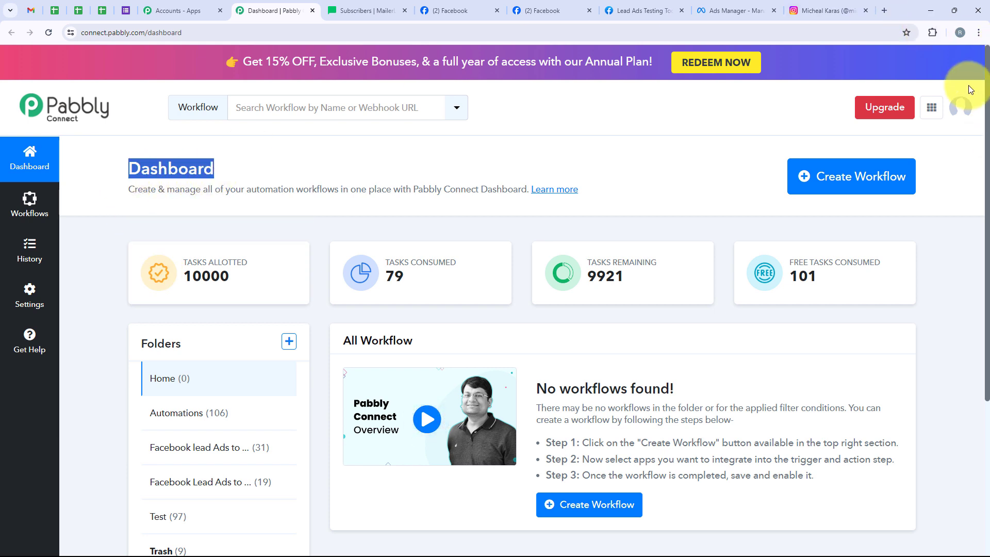
Step: Create a workflow named "How to Create MailerLite Subscriber from Instagram Ads Leads" in the Automations folder
click(843, 189)
drag(435, 242, 342, 244)
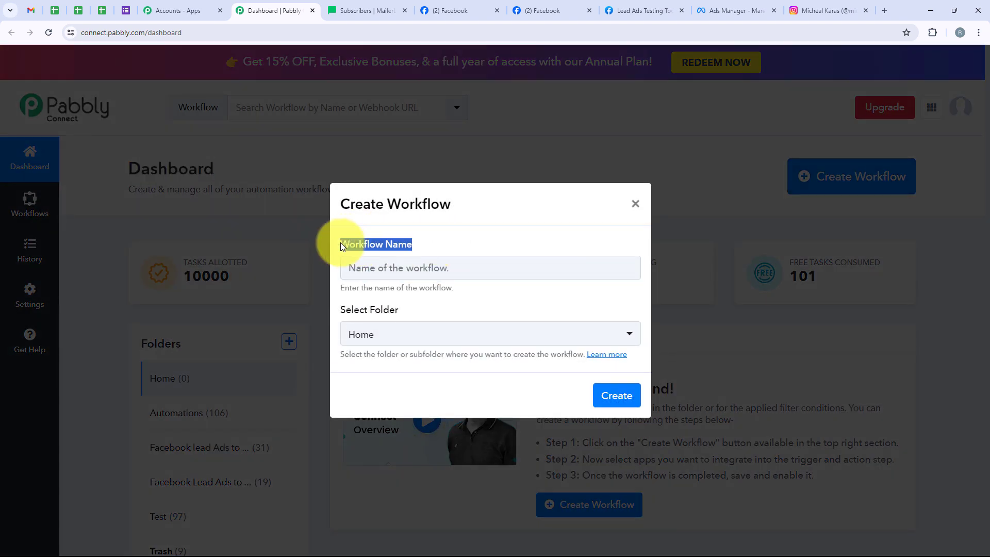
drag(420, 310, 342, 302)
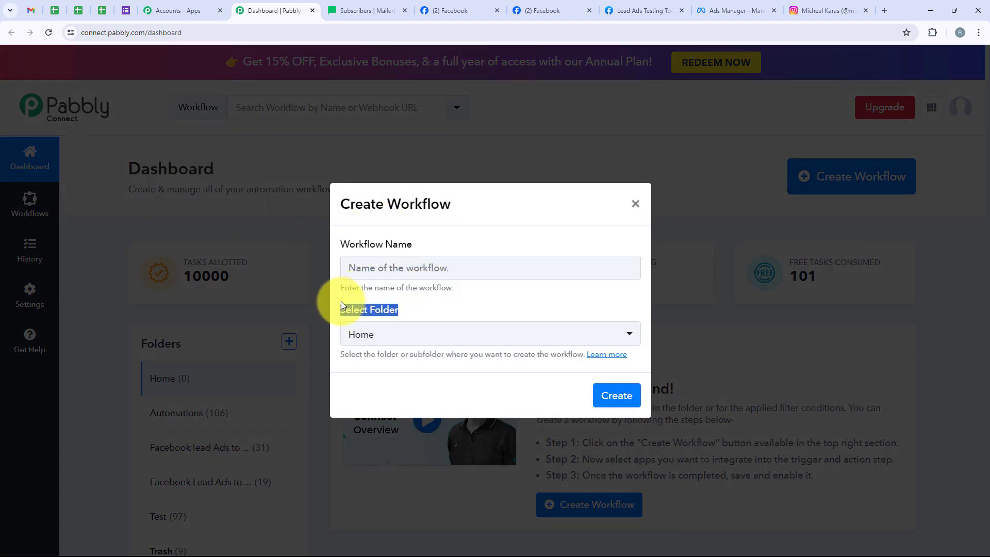
click(374, 333)
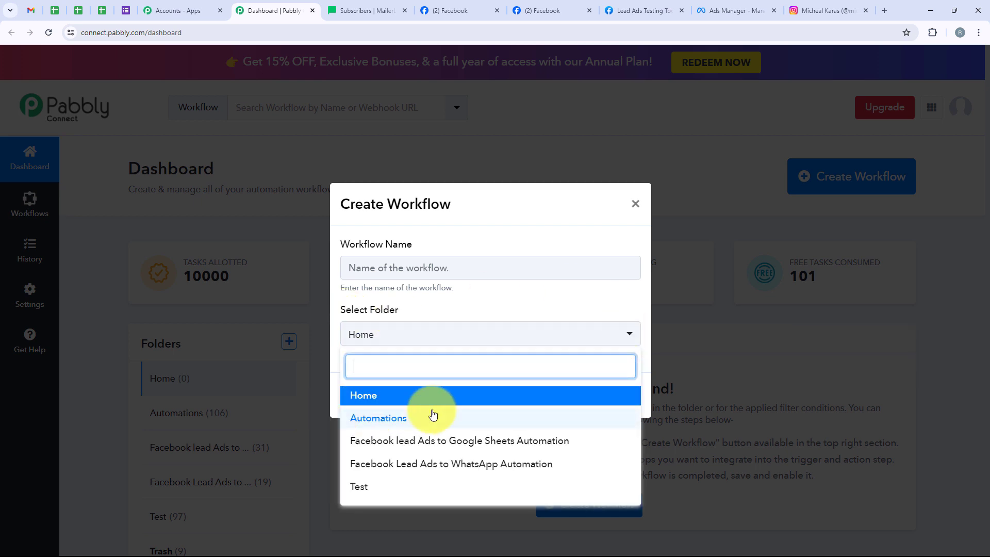
click(433, 415)
click(384, 269)
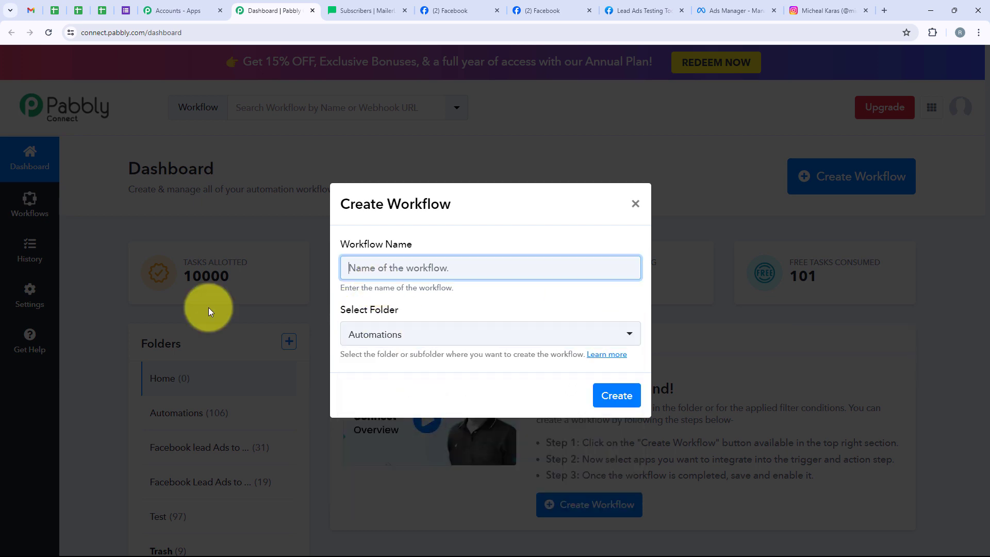
text(How to Create MailerLite Subscriber from Instagram Ads Leads)
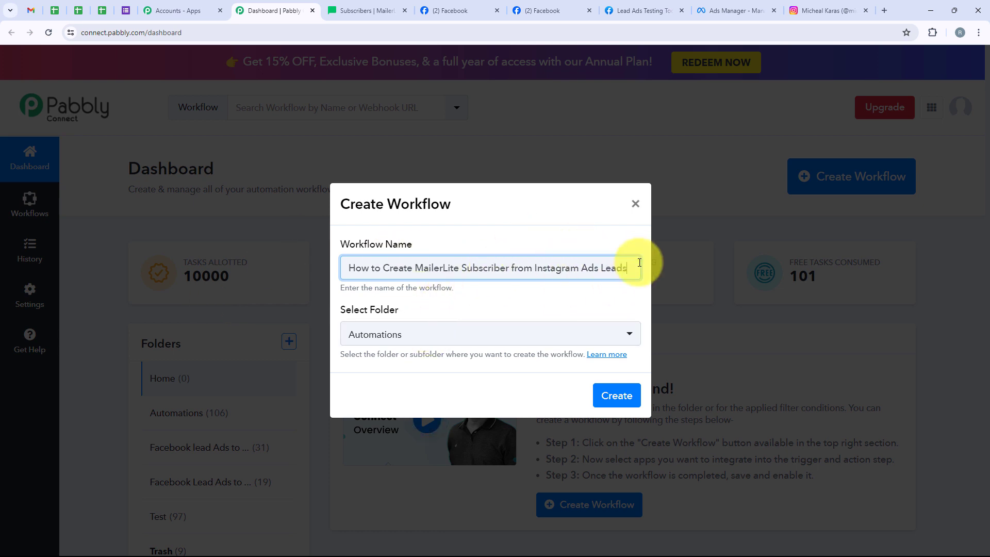
click(598, 406)
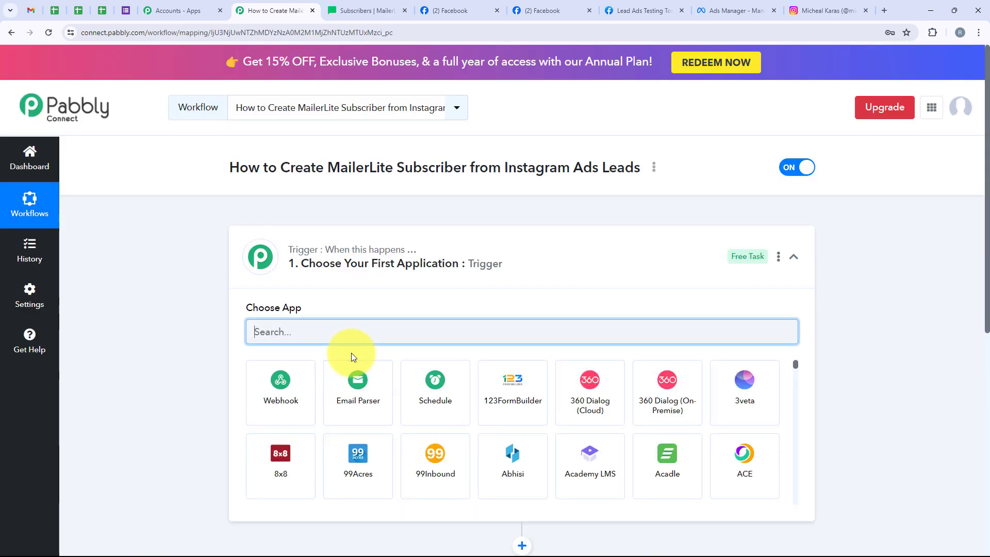
Step: Choose Instagram Lead Ads as the workflow's trigger application
click(529, 262)
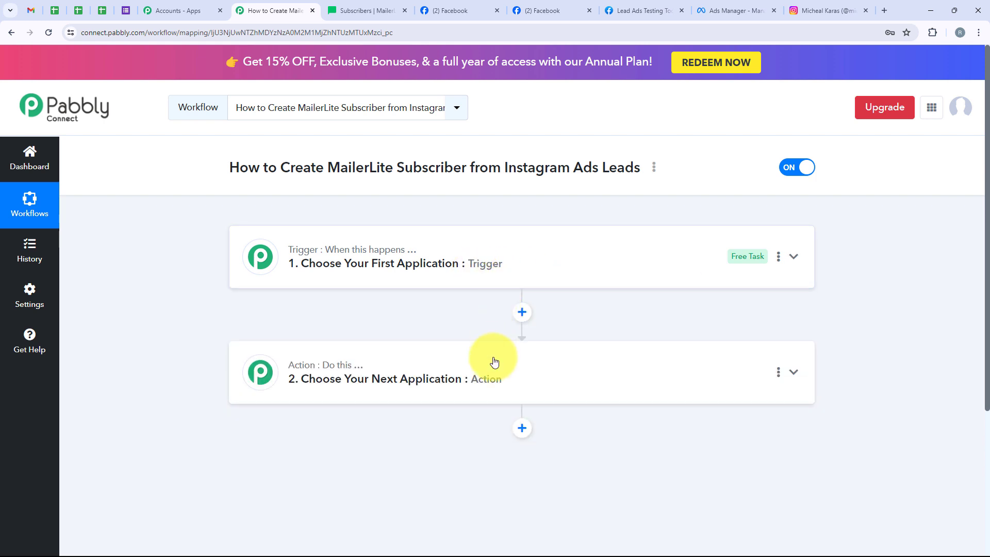
mouse_move(355, 248)
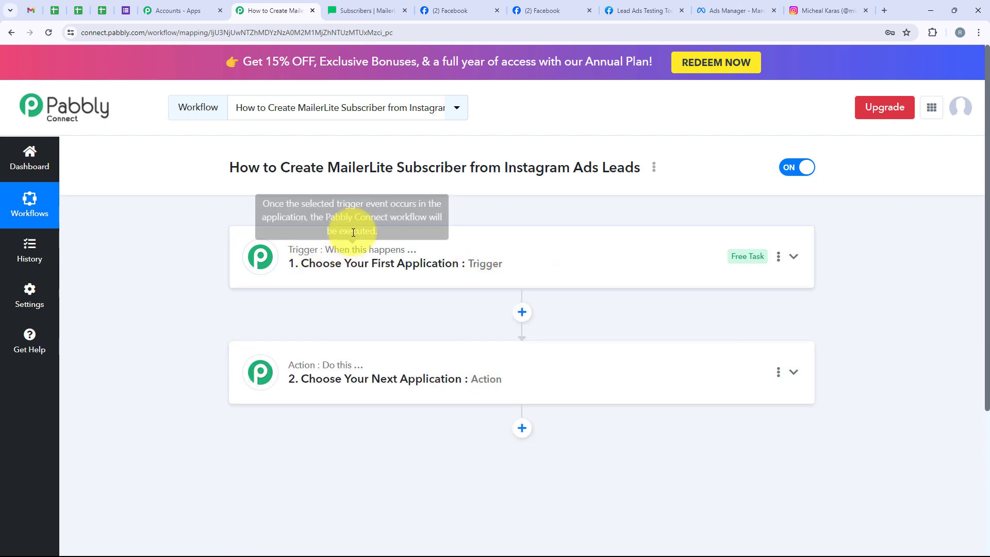
mouse_move(328, 367)
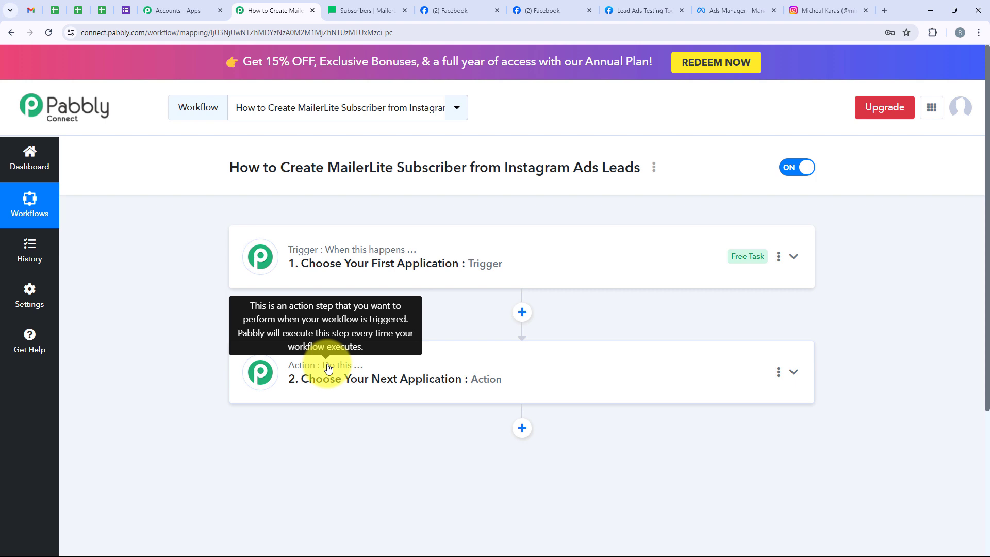
click(319, 258)
click(323, 334)
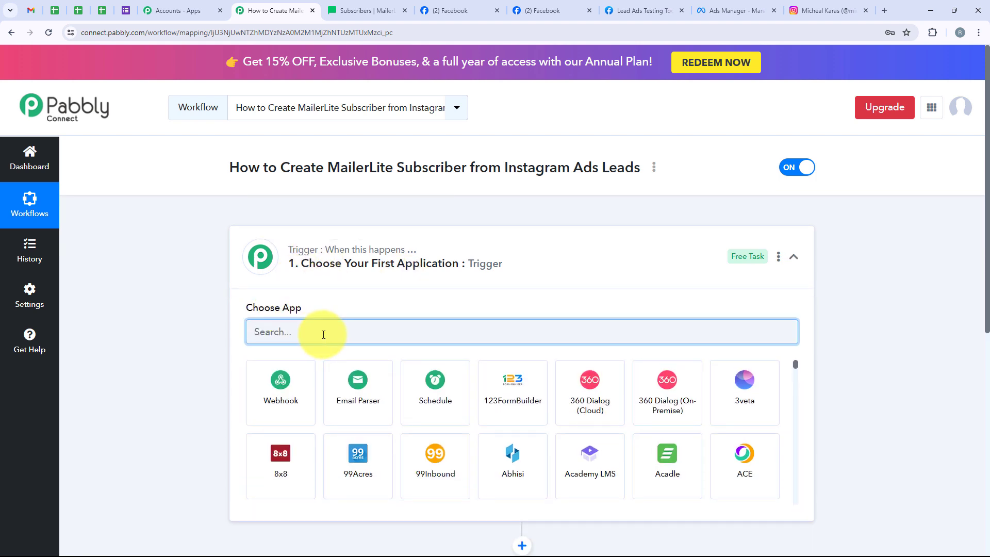
text(Ins)
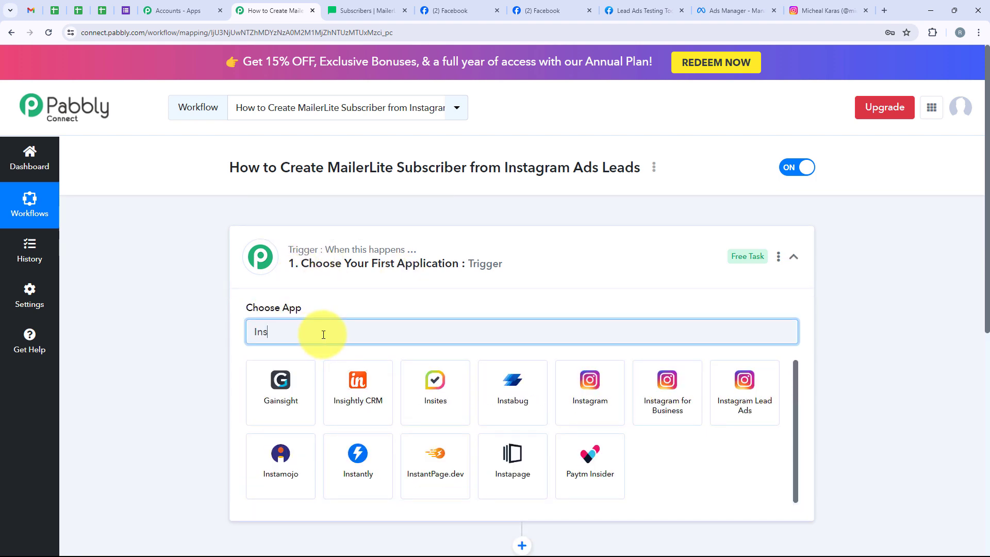
text(ta)
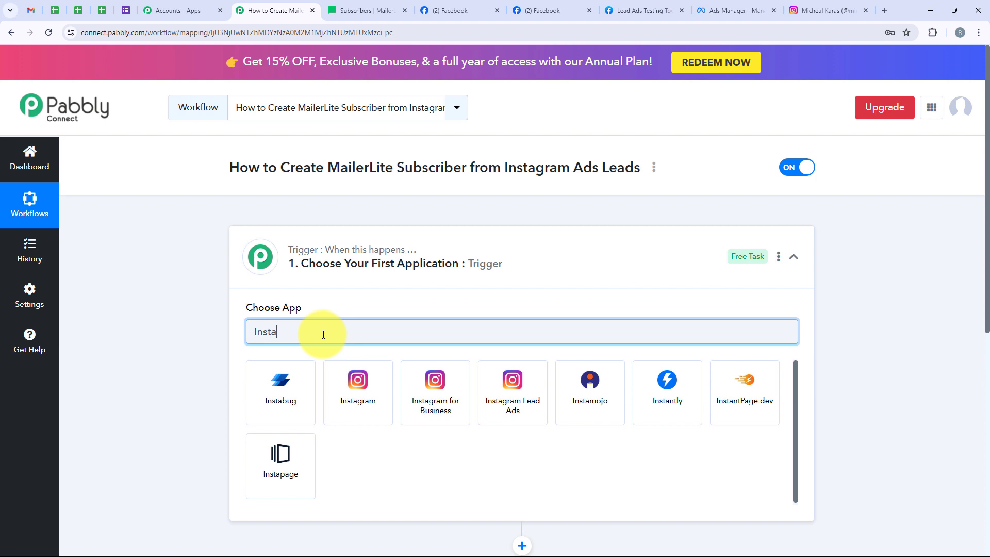
text(gra)
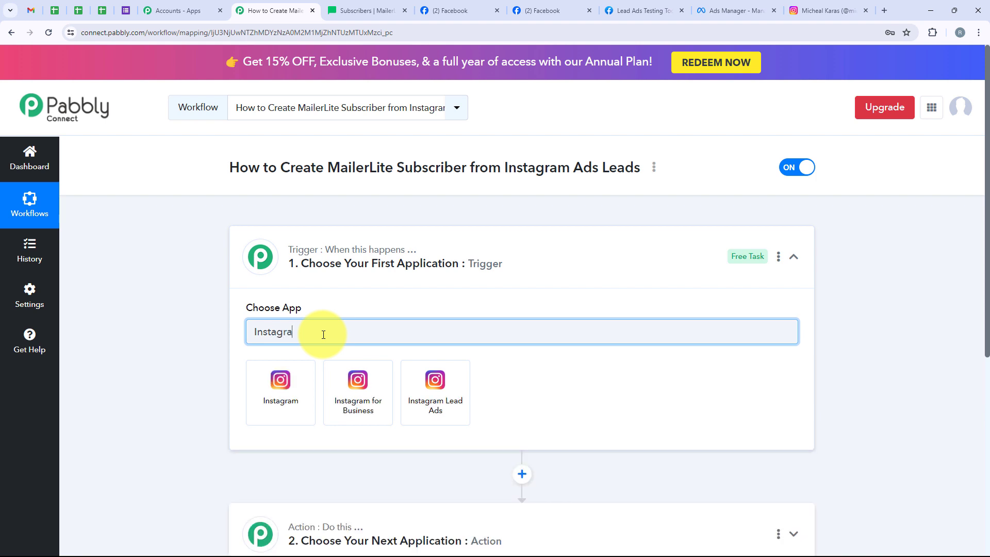
text(m lead)
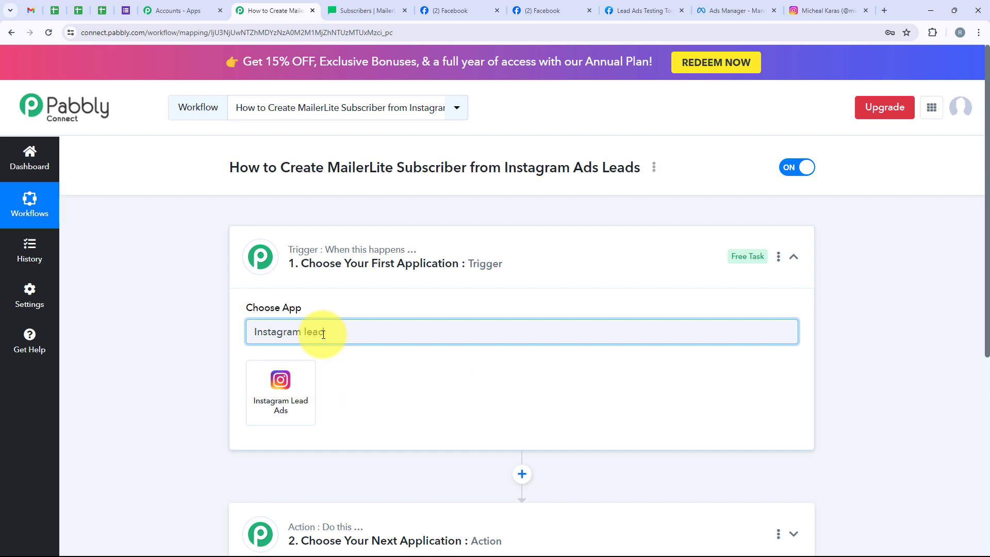
click(287, 392)
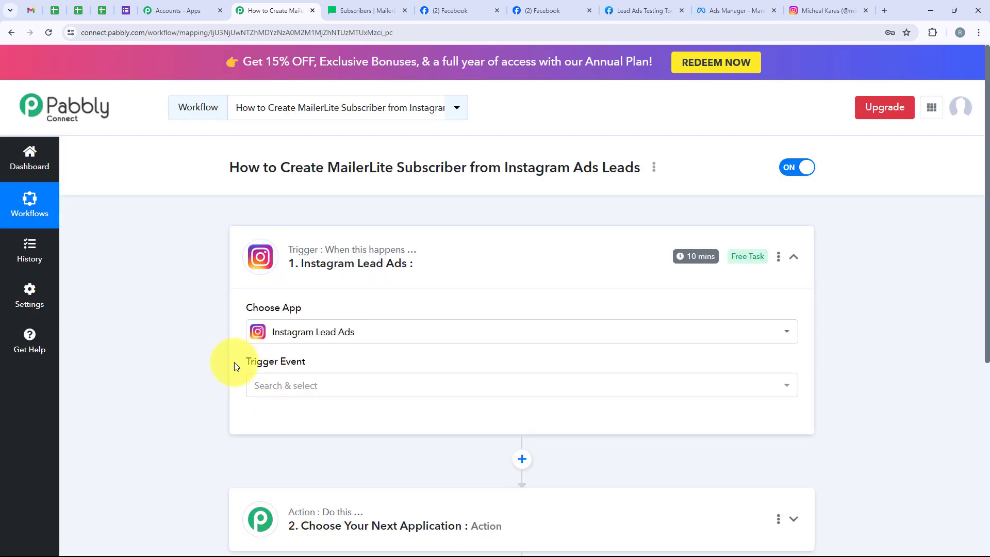
Step: Set the Instagram Lead Ads trigger event to New Lead (Instant)
drag(234, 362, 336, 375)
click(578, 381)
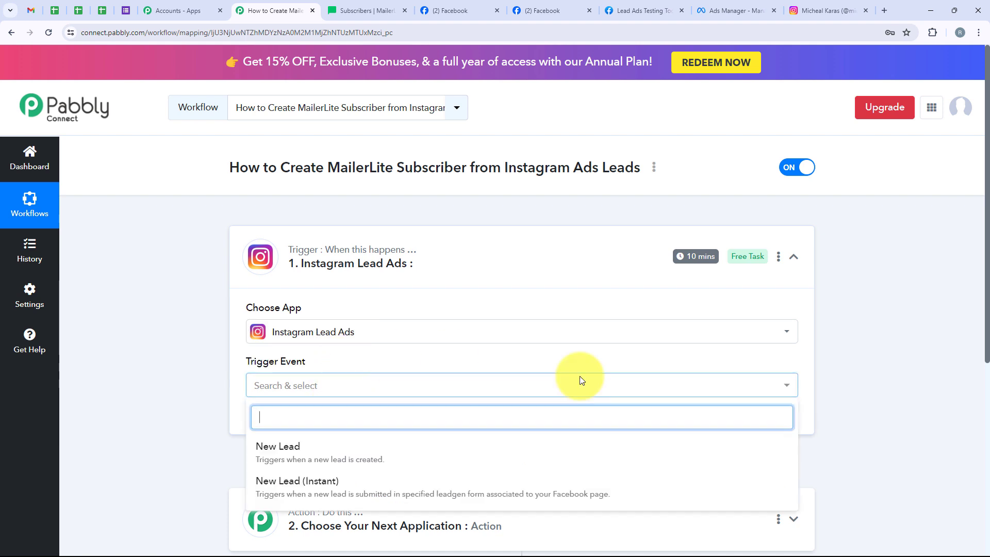
click(384, 493)
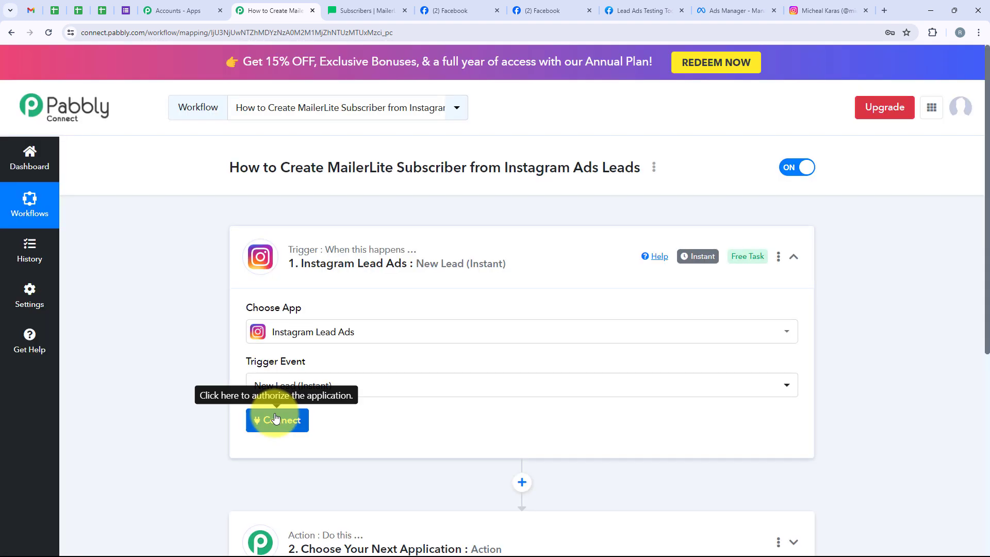
Step: Open the trigger's account connection settings and choose to add a new connection instead of an existing one
click(275, 419)
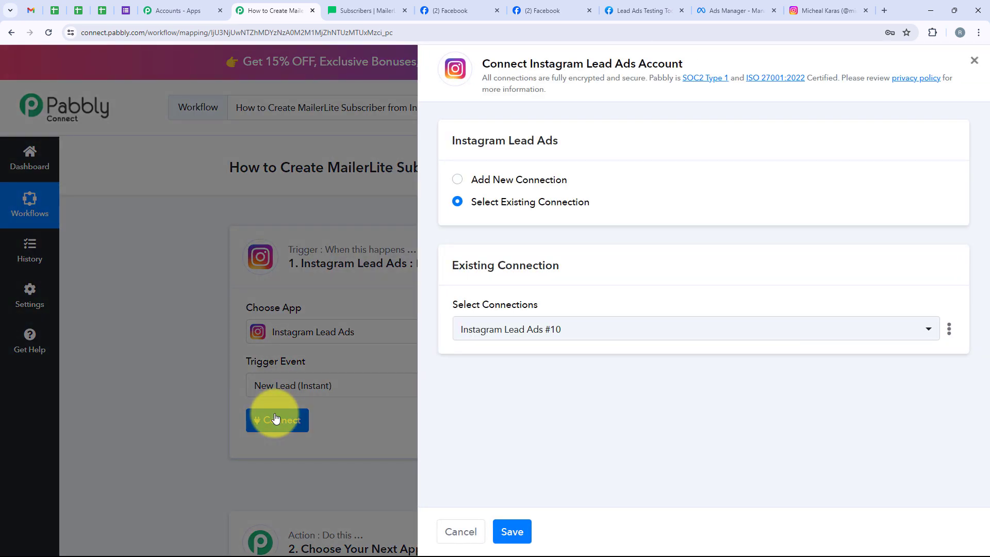
drag(600, 173, 478, 174)
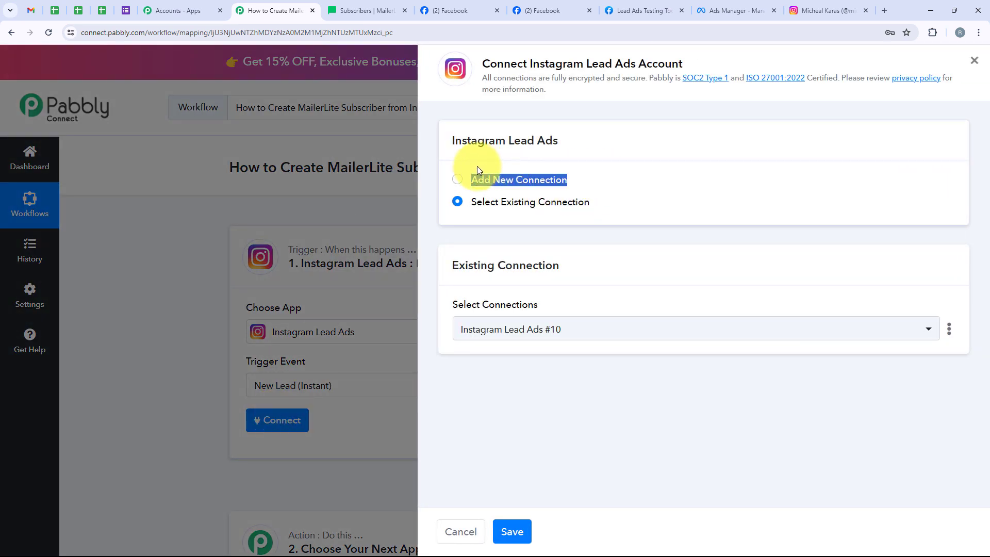
drag(623, 209, 428, 208)
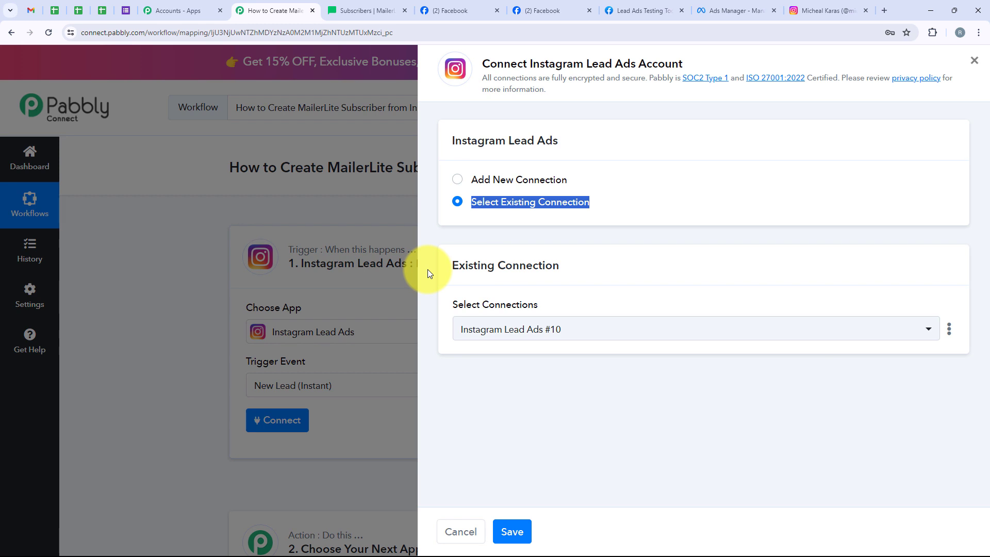
click(457, 180)
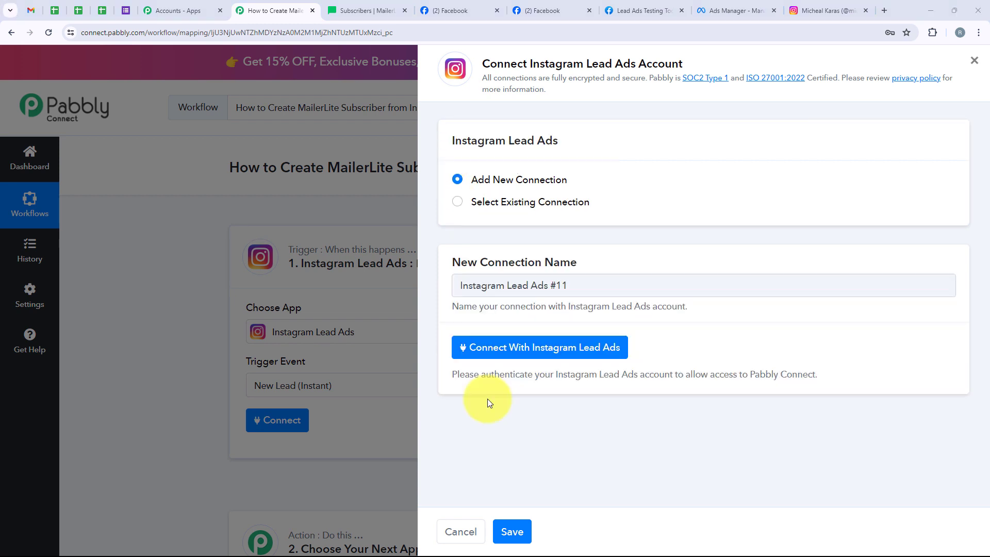
Step: Check the Instagram account linked in the Facebook page settings and the New Leads ad in Ads Manager
click(491, 355)
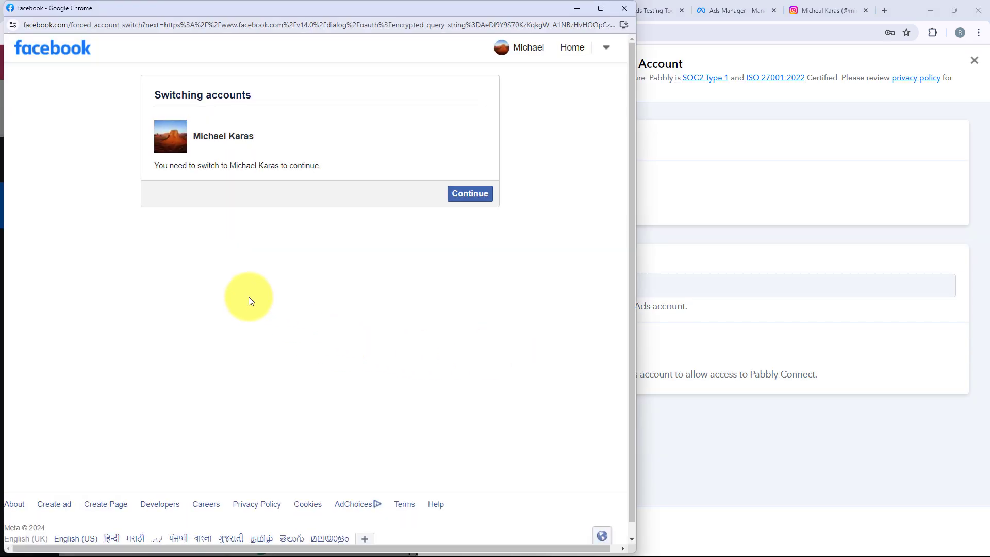
click(582, 13)
click(558, 11)
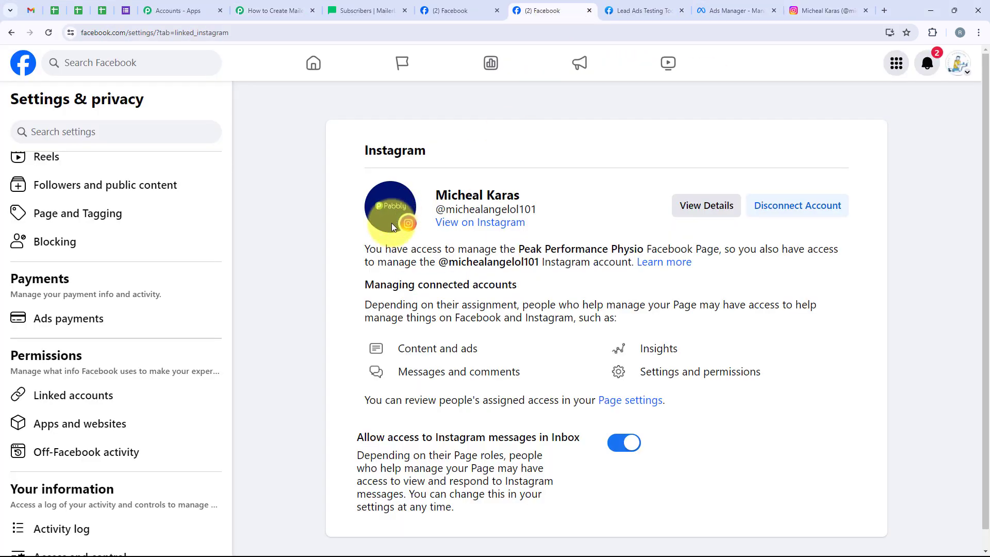
click(729, 10)
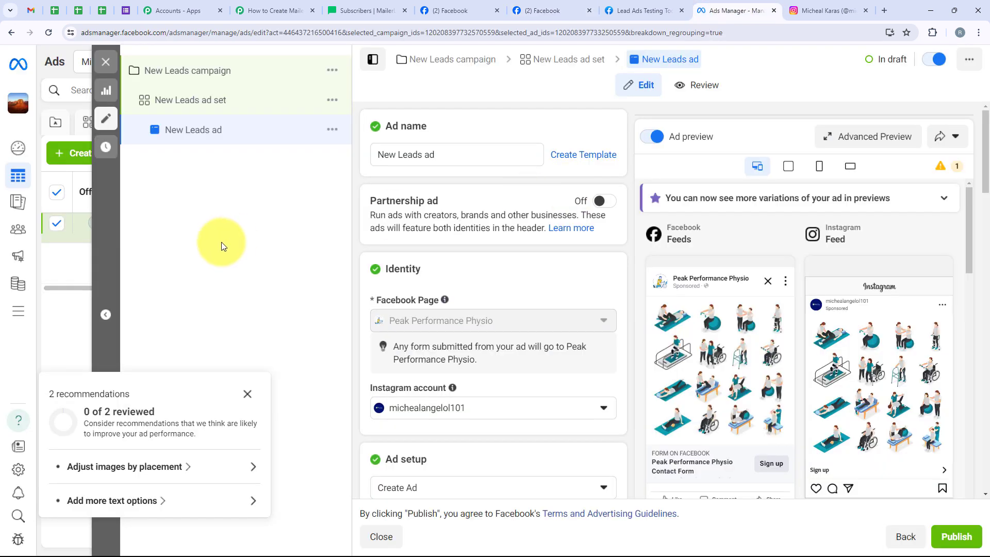
click(271, 9)
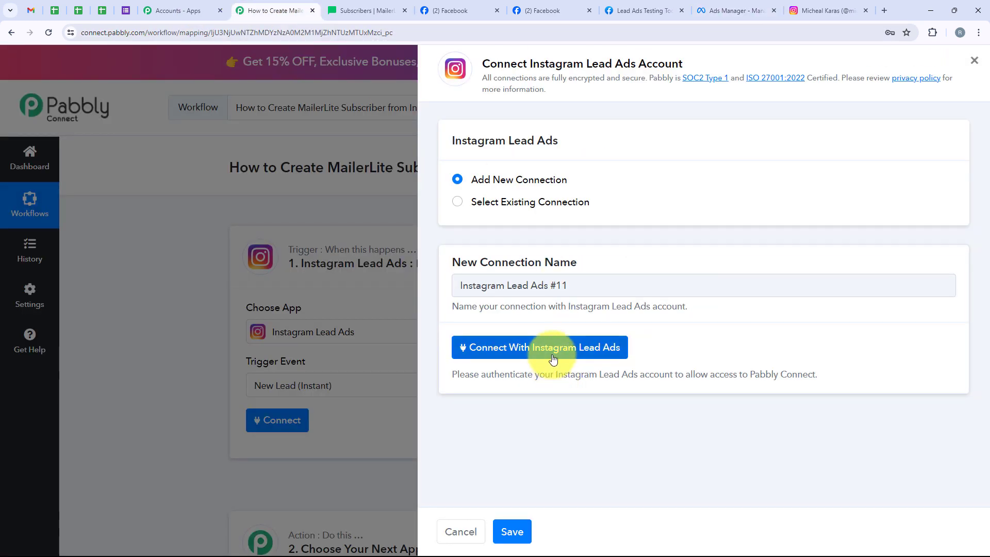
Step: Authorize the new Instagram Lead Ads connection by continuing with the Facebook account that manages the page
click(552, 355)
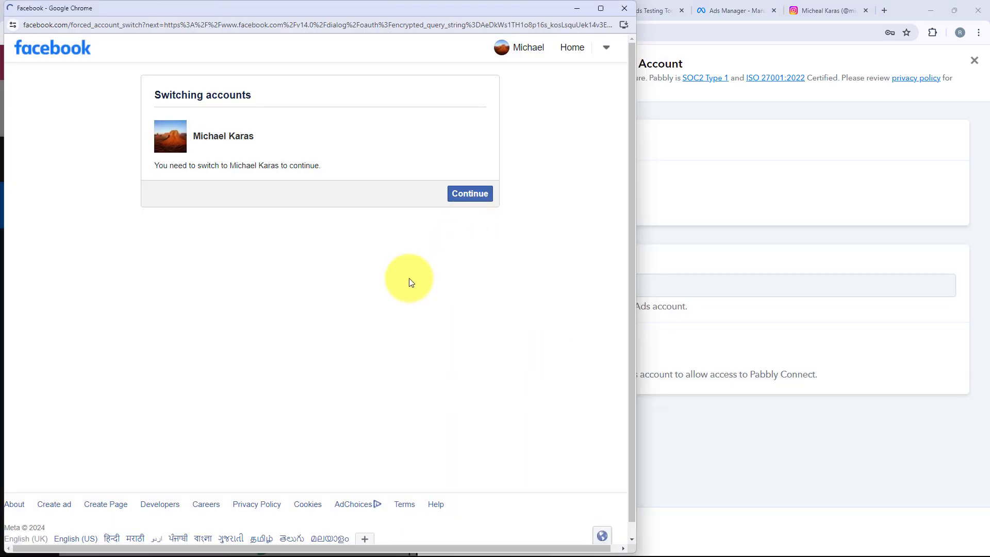
click(468, 195)
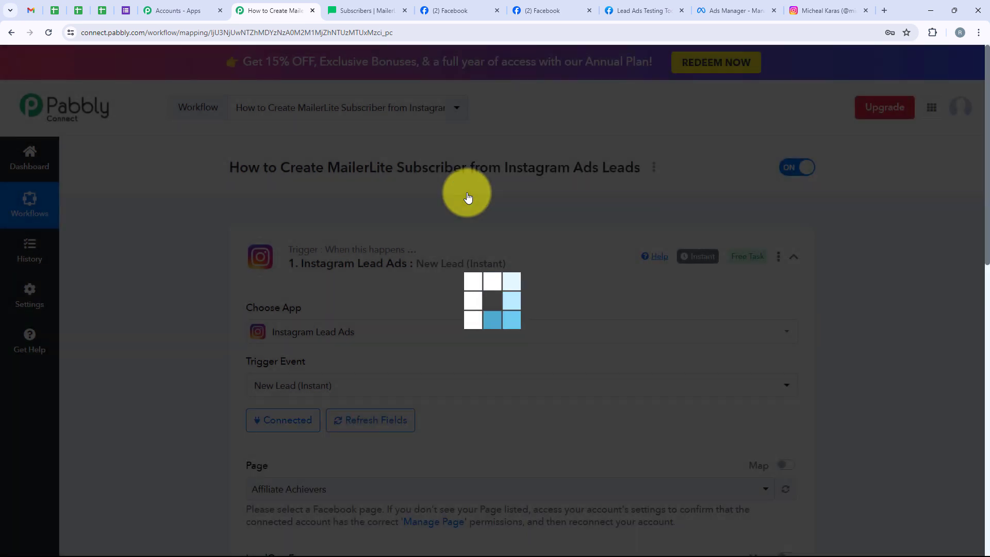
scroll(454, 383, down, 4)
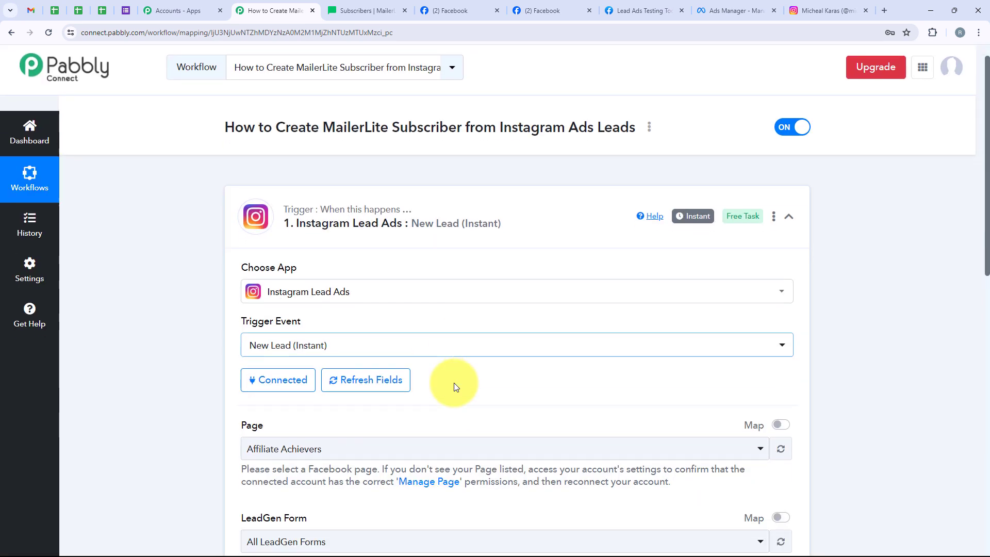
Step: Set the trigger's Facebook page to Peak Performance Physio, checking the page name on Facebook
click(308, 287)
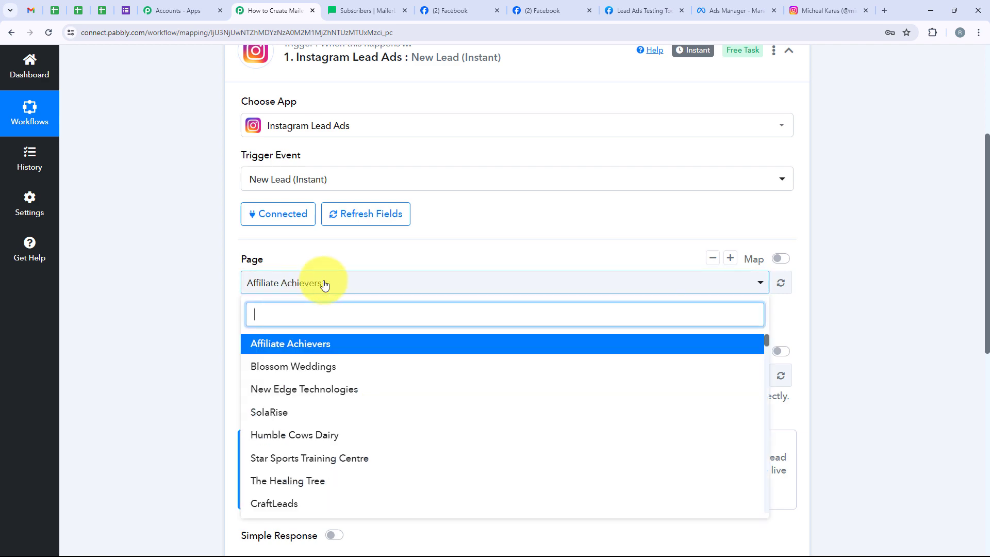
click(448, 11)
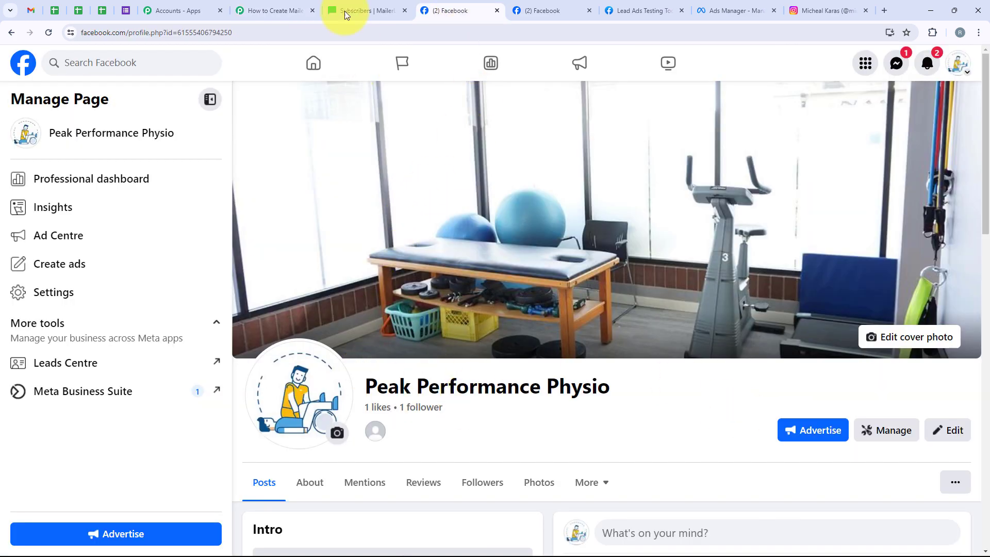
click(278, 11)
click(304, 282)
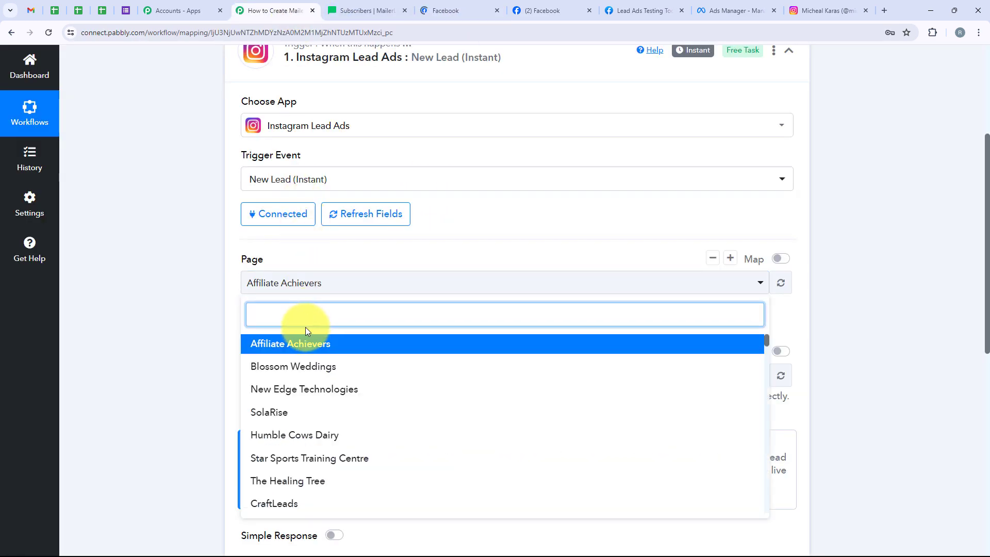
text(peak)
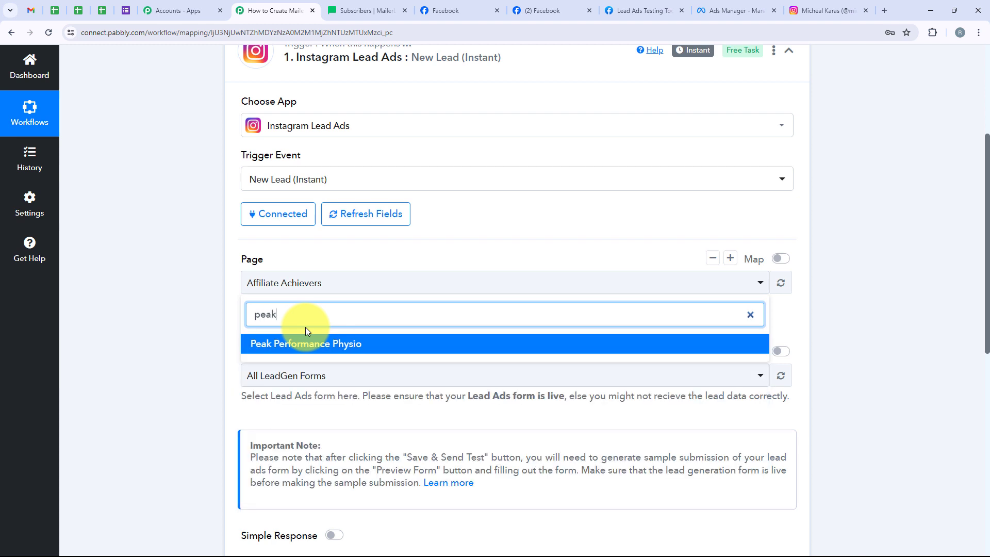
click(309, 343)
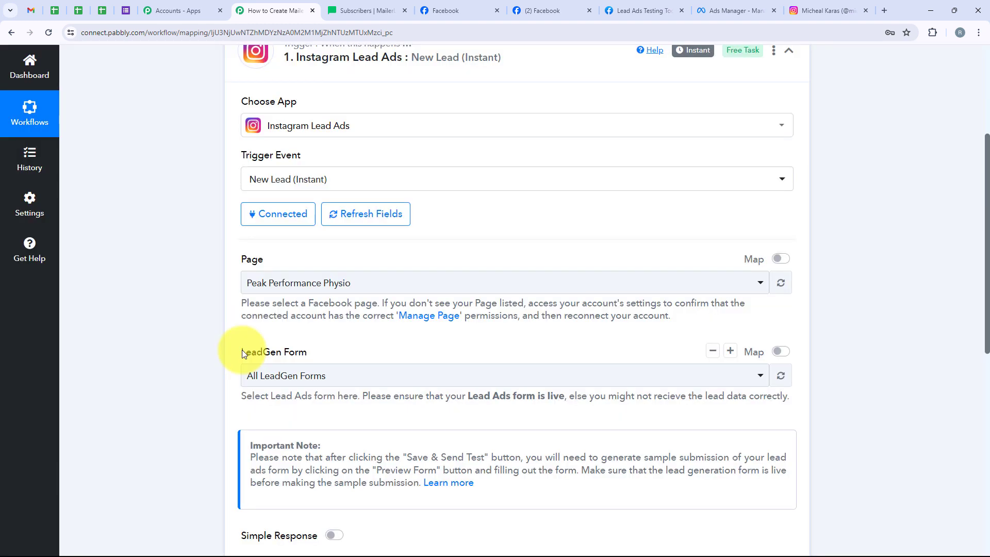
Step: Choose Instagram Lead Ads as the trigger's LeadGen form, then save the trigger and send a test request
click(286, 376)
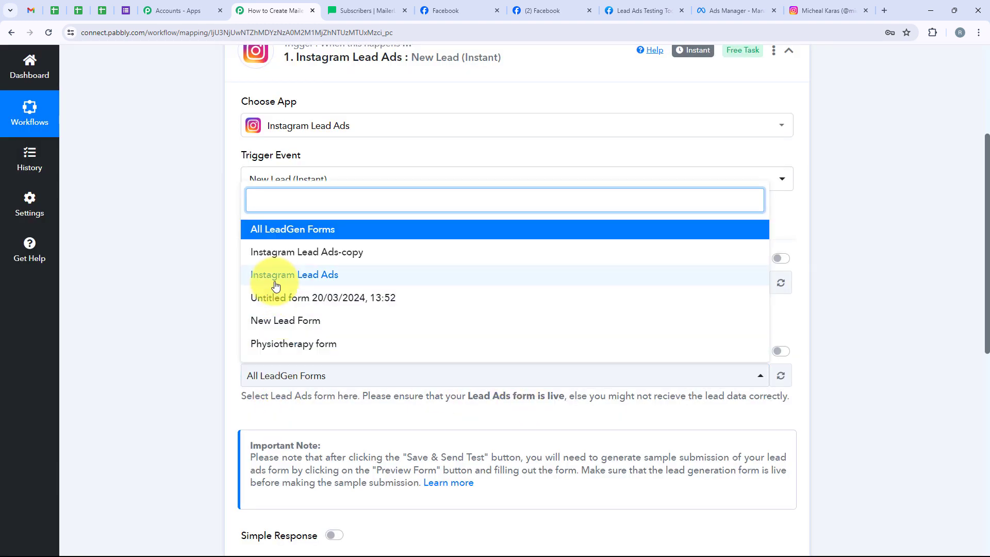
click(321, 276)
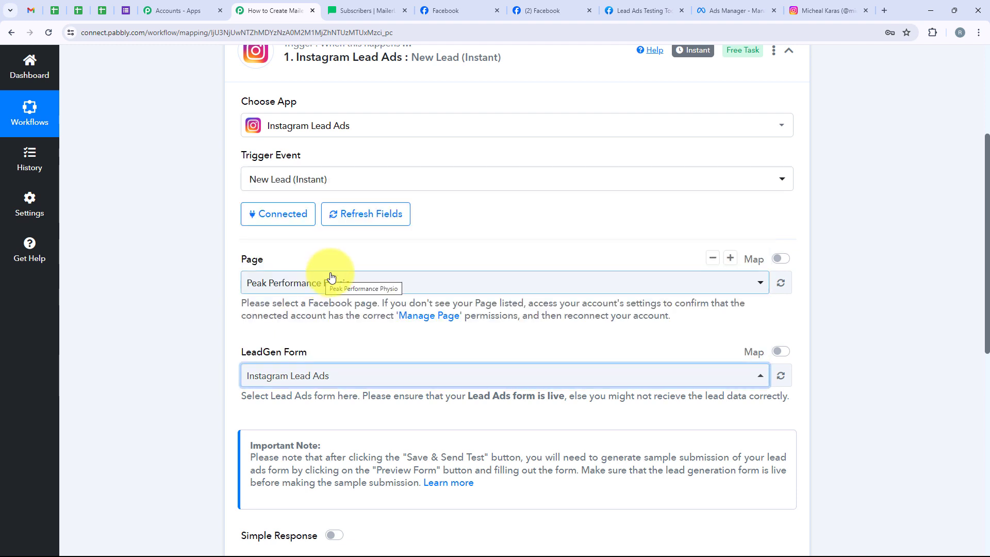
scroll(611, 381, down, 1)
scroll(611, 381, down, 3)
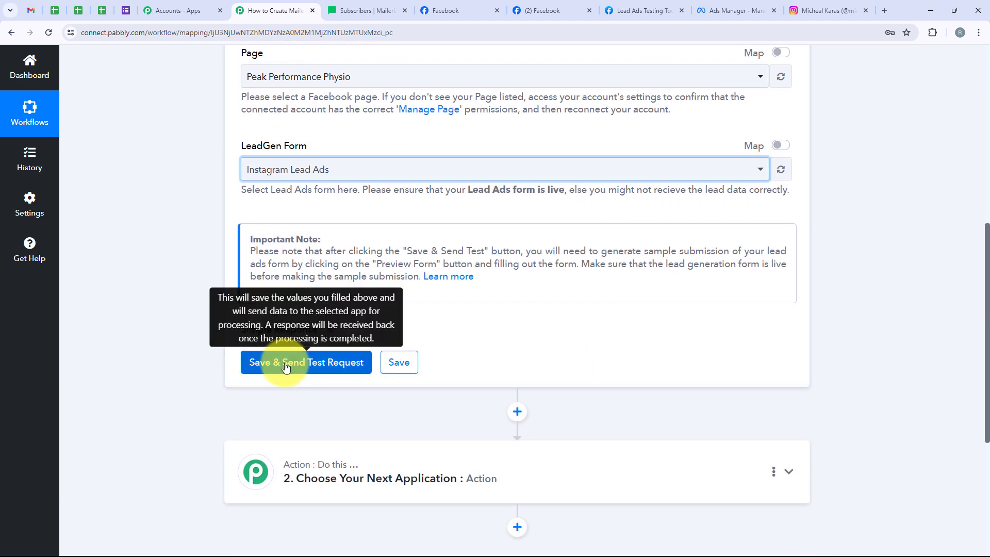
click(289, 368)
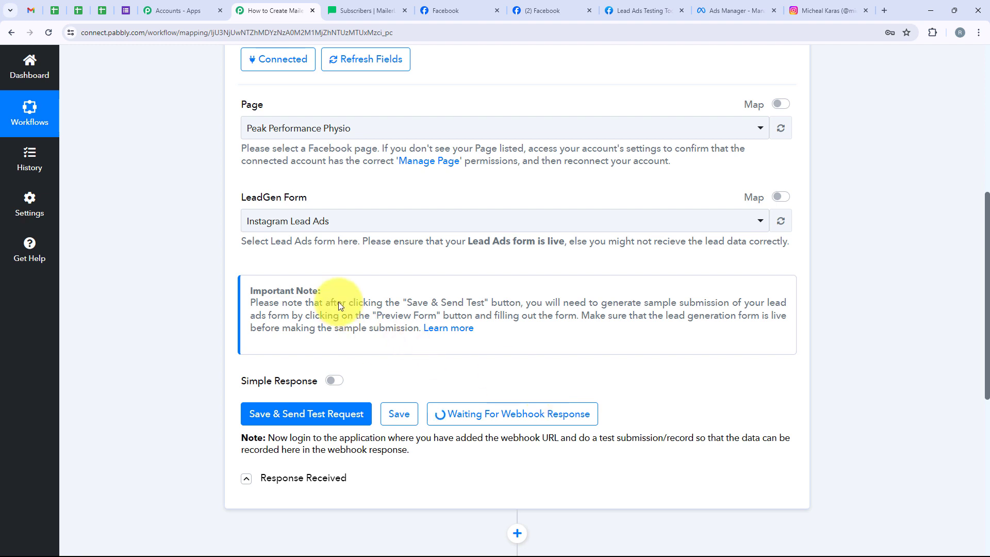
click(319, 227)
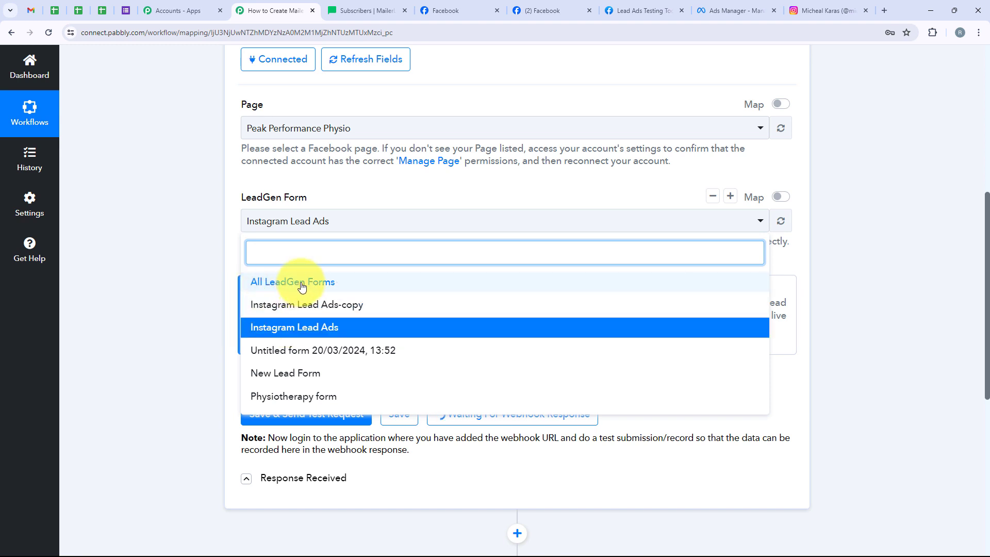
click(218, 295)
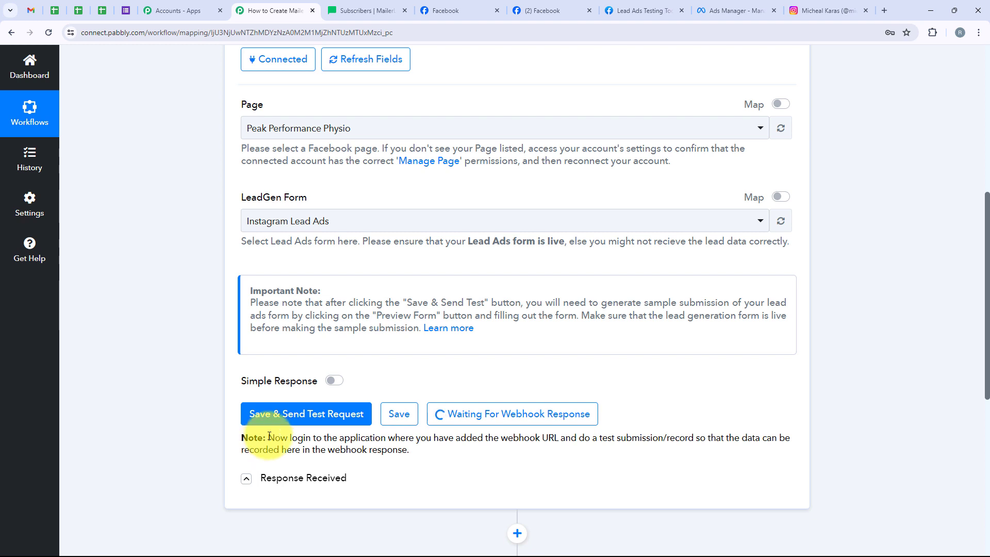
drag(581, 439, 691, 434)
click(628, 454)
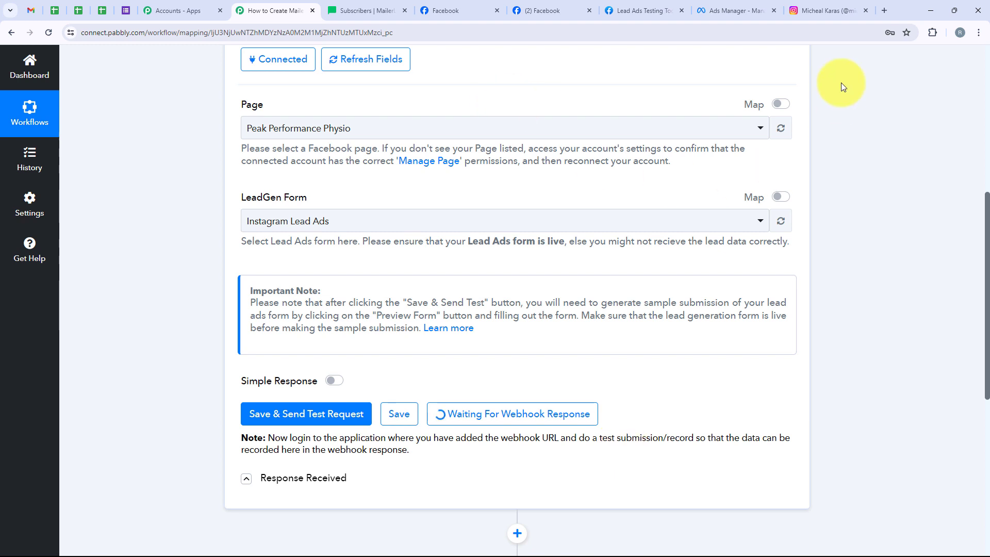
Step: Find the Meta for Developers site in a new browser tab and open its Lead Ads RTU Debug Tool
key(ctrl+t)
click(465, 264)
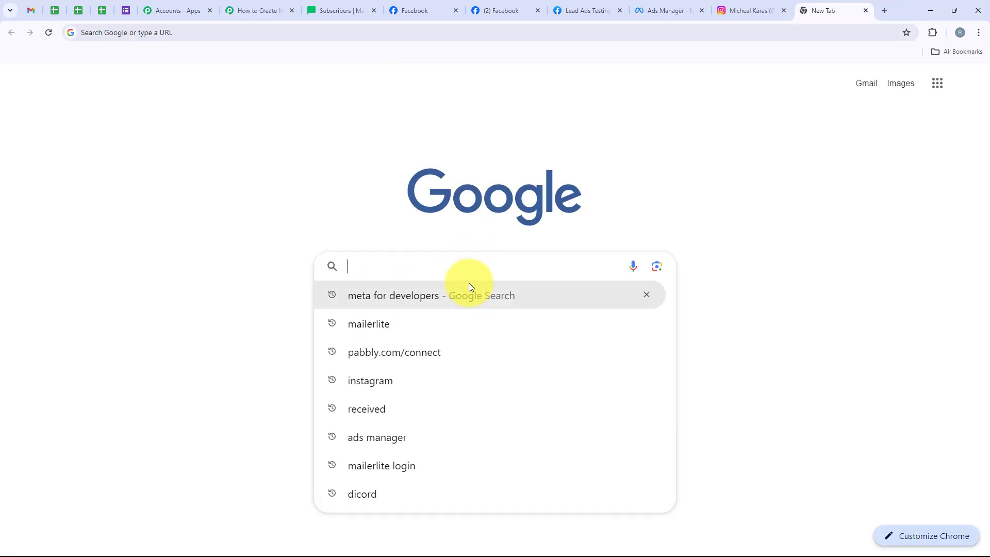
click(384, 301)
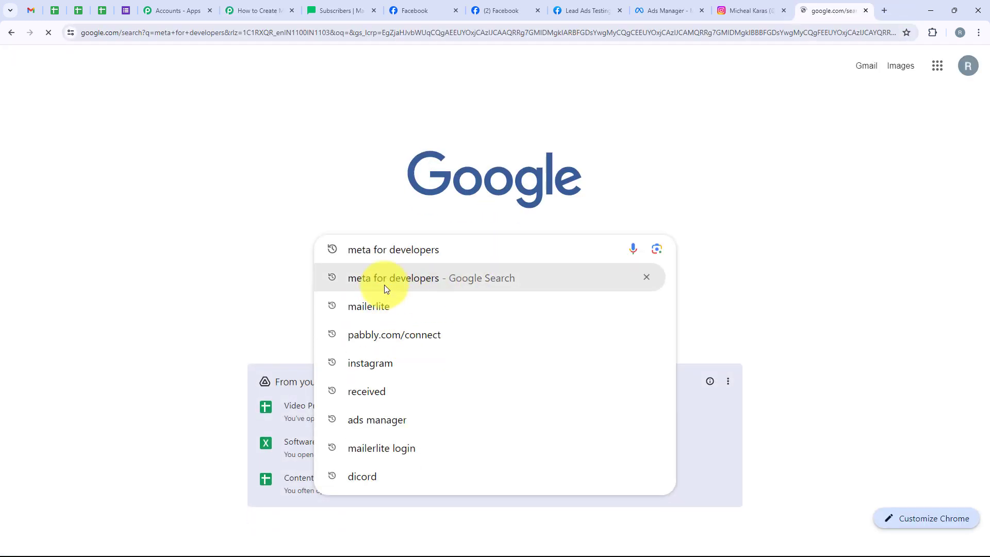
click(158, 207)
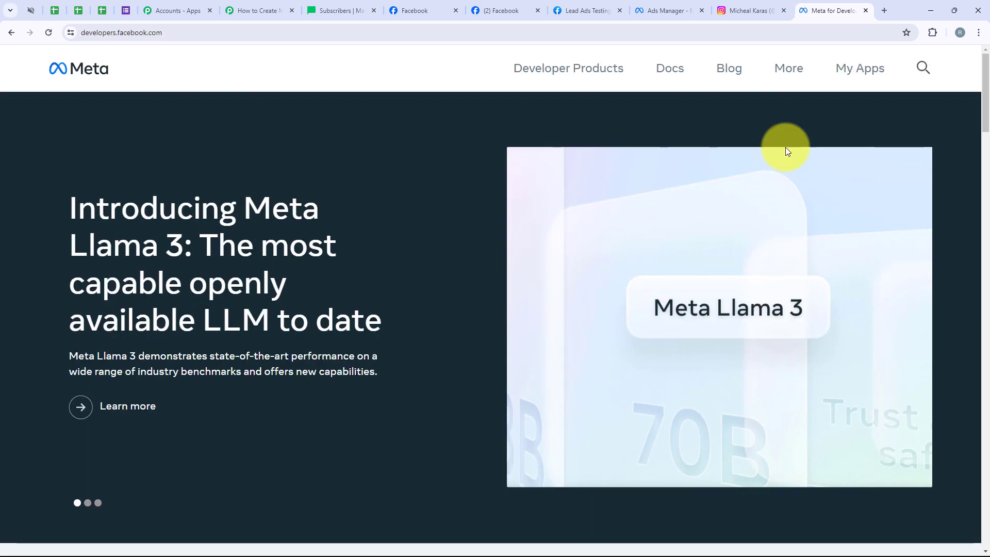
click(792, 76)
click(596, 202)
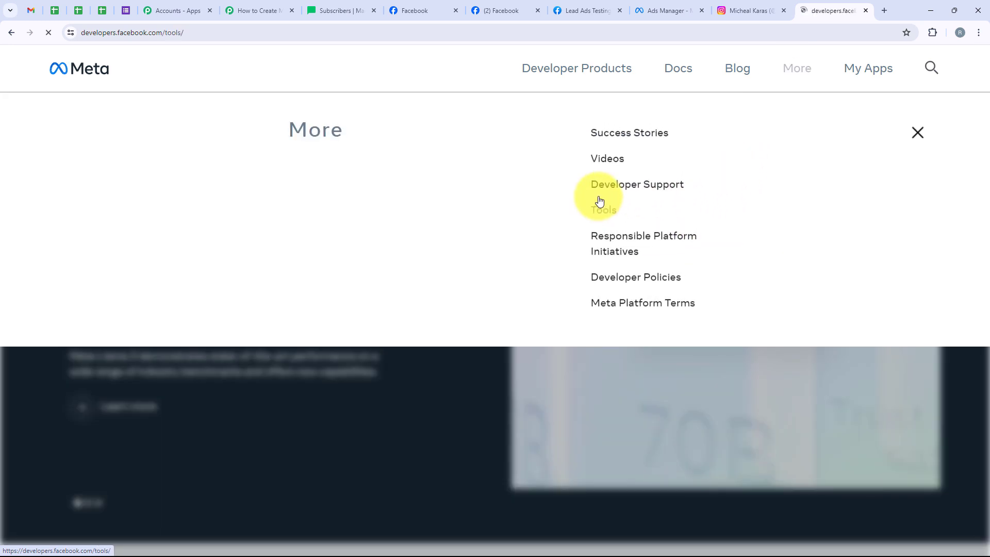
scroll(312, 316, down, 4)
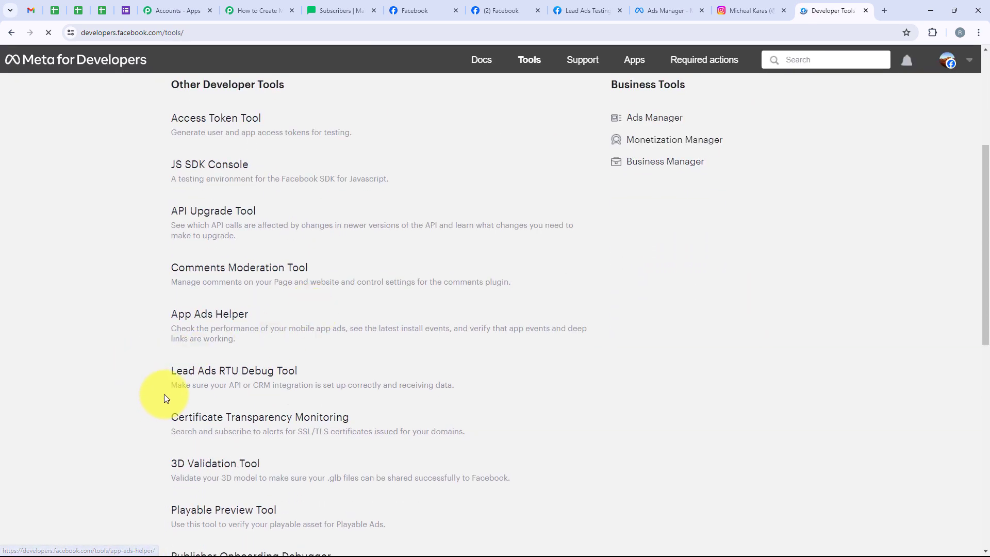
click(273, 372)
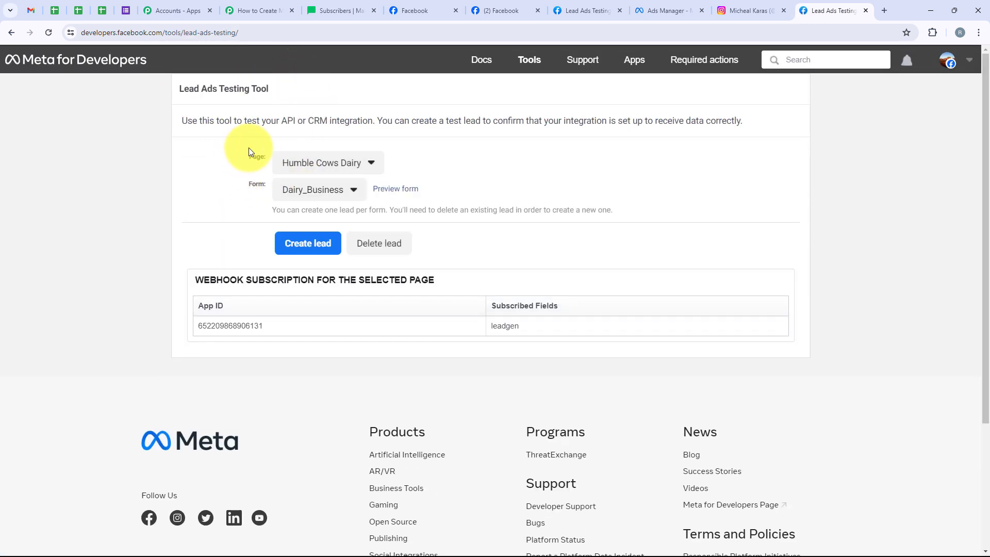
Step: Select Peak Performance Physio as the page in the Lead Ads Testing Tool
click(312, 164)
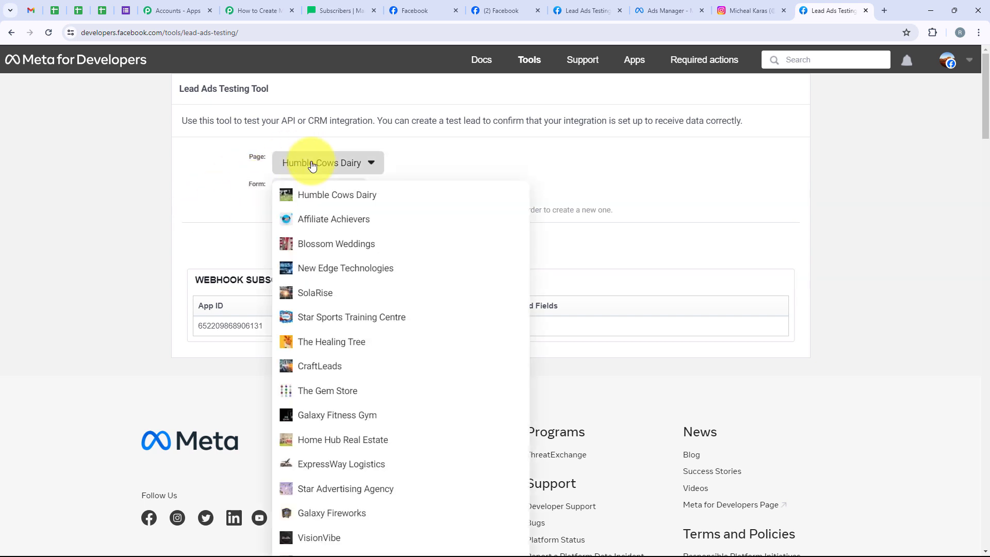
key(ctrl+f)
text(p)
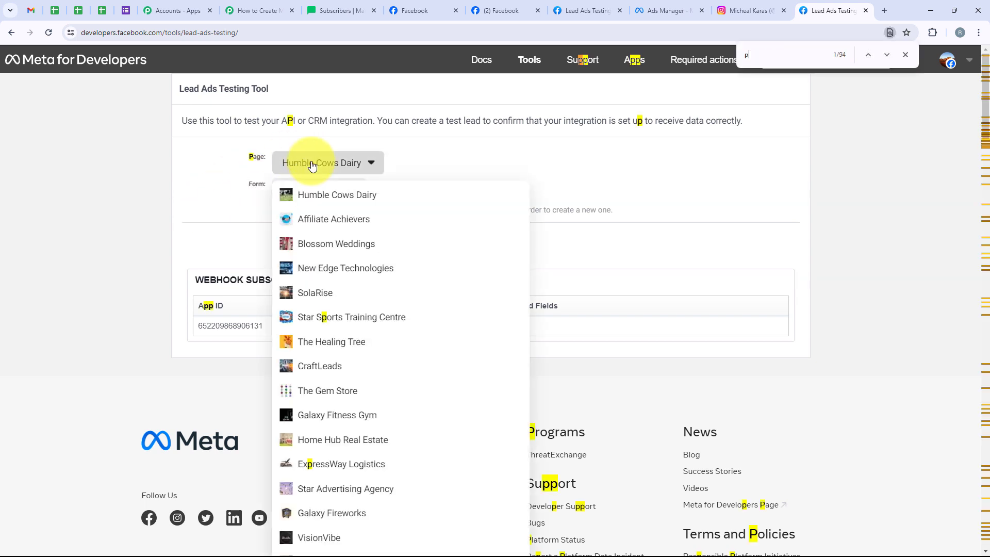
text(eak)
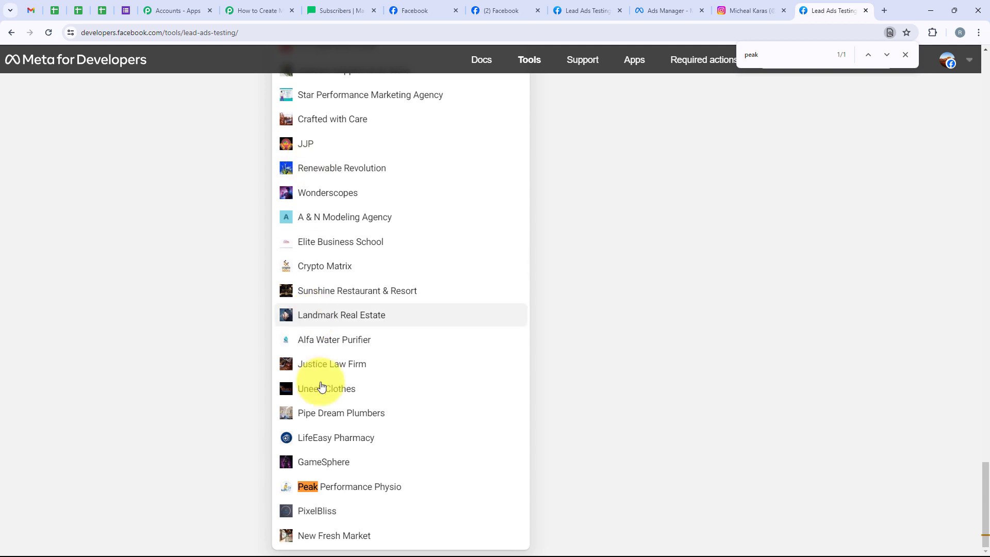
click(371, 484)
scroll(366, 464, up, 3)
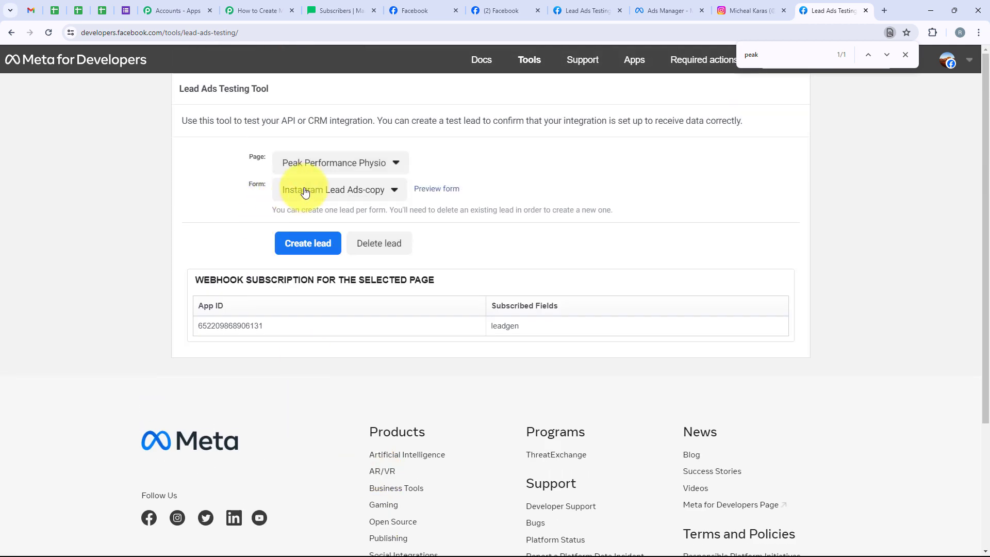
Step: Set the testing tool's form to Instagram Lead Ads and compare it with the form chosen in the Pabbly Connect trigger
click(324, 190)
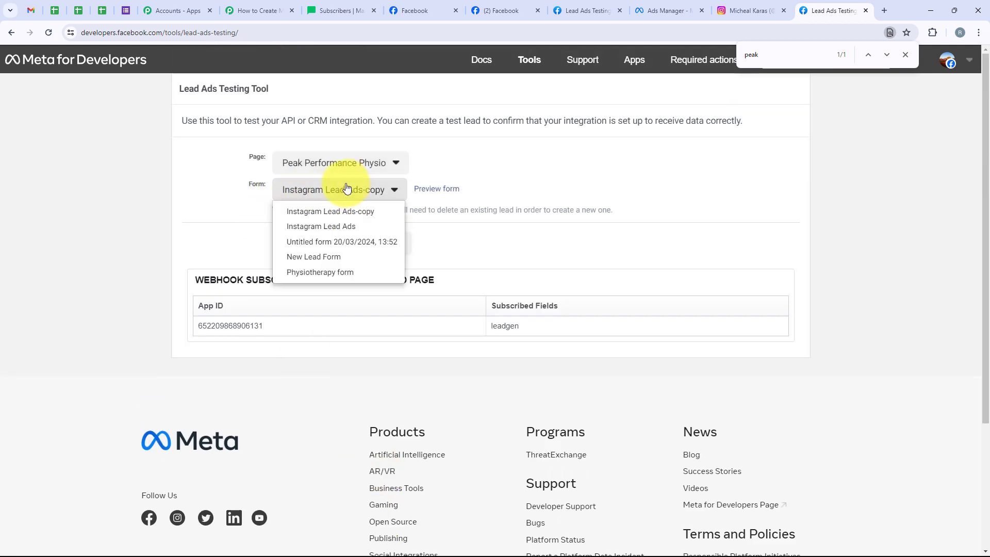
click(320, 227)
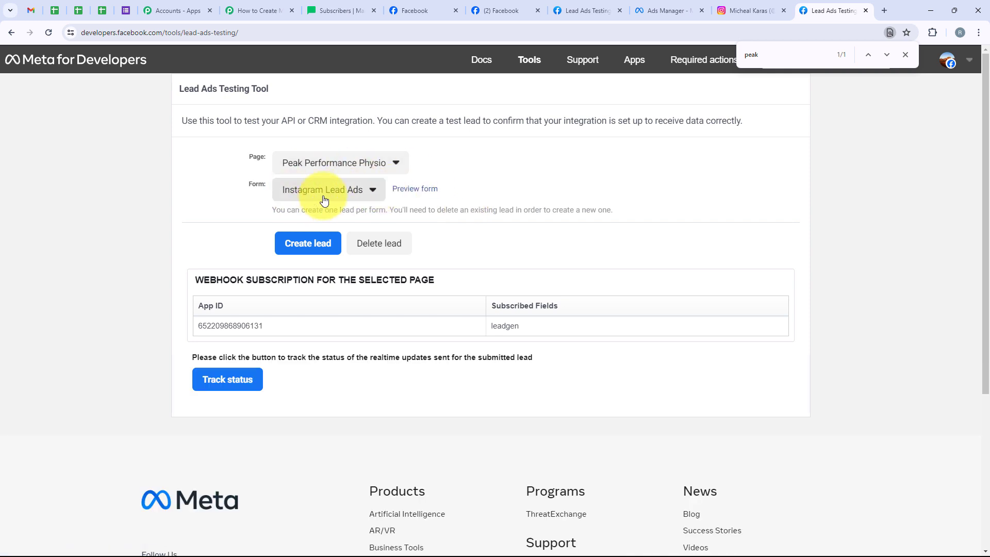
click(247, 4)
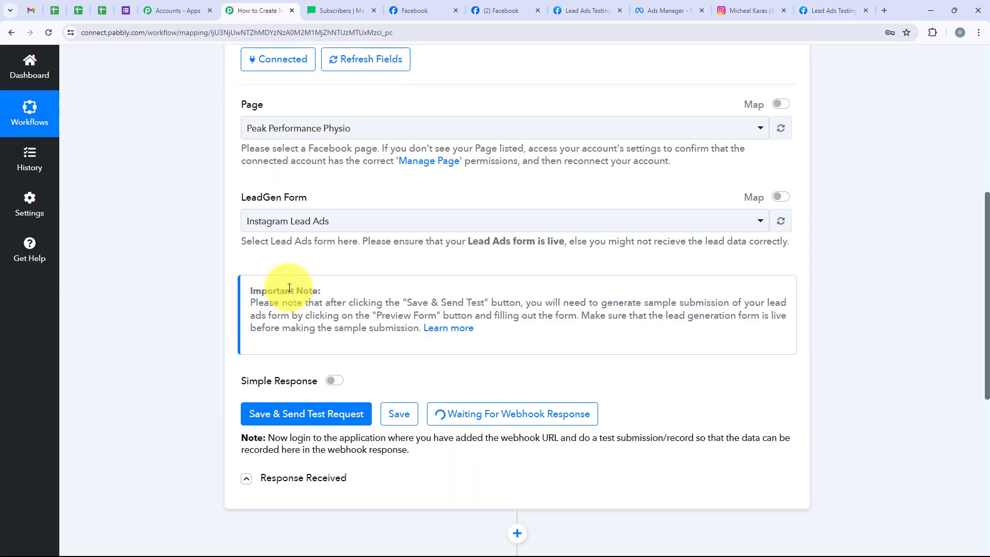
click(806, 6)
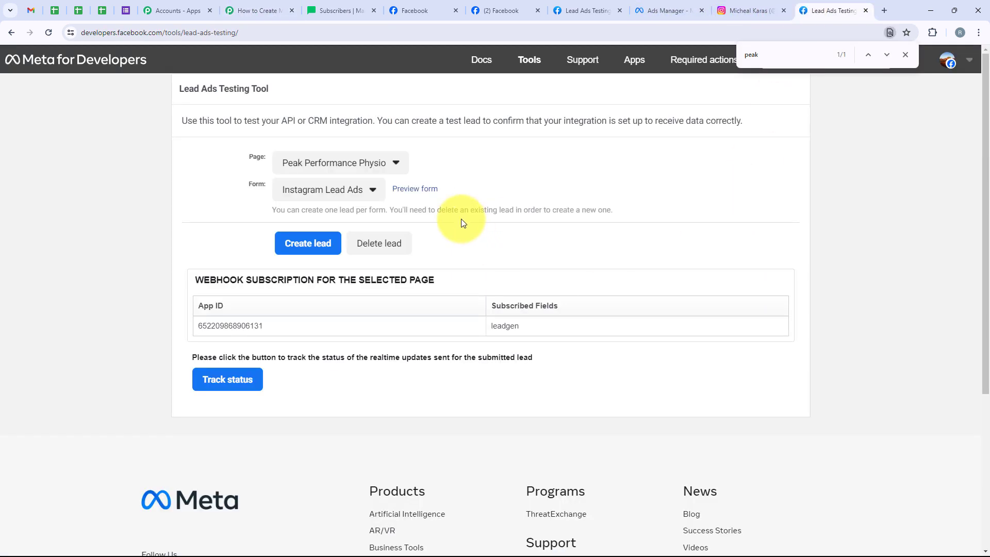
Step: Preview the form, fill in a sample first name, last name, email, phone number and company Pabbly, and submit the test lead
click(415, 191)
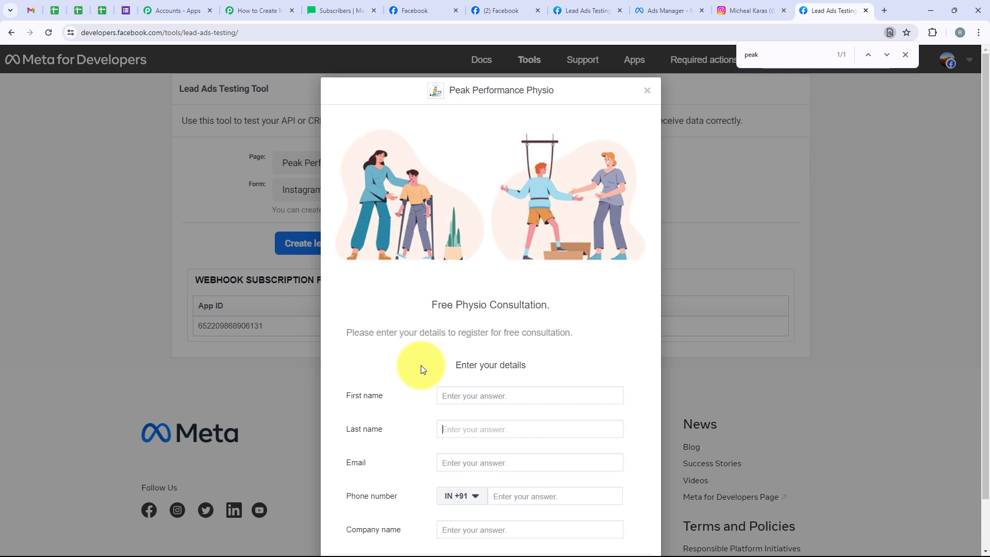
scroll(420, 365, down, 2)
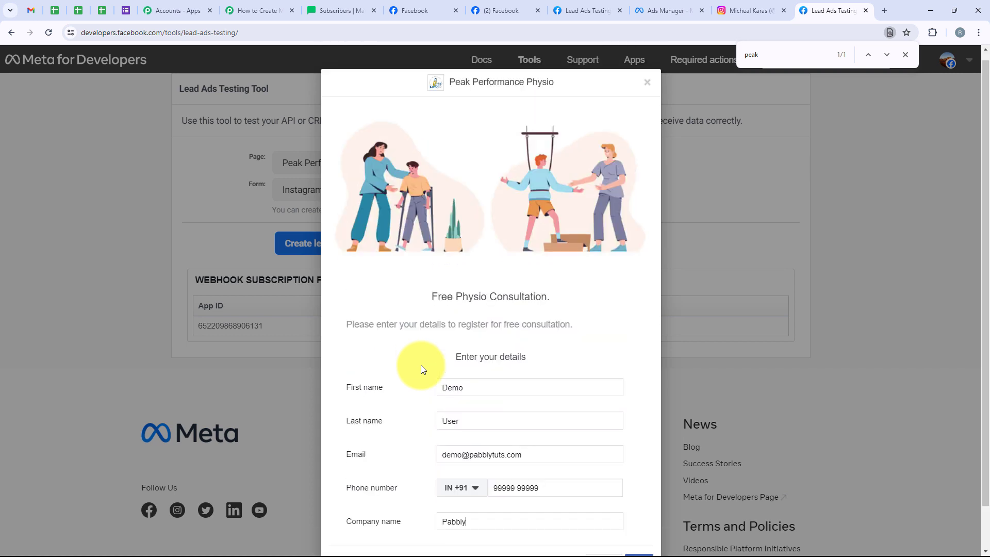
scroll(420, 365, down, 2)
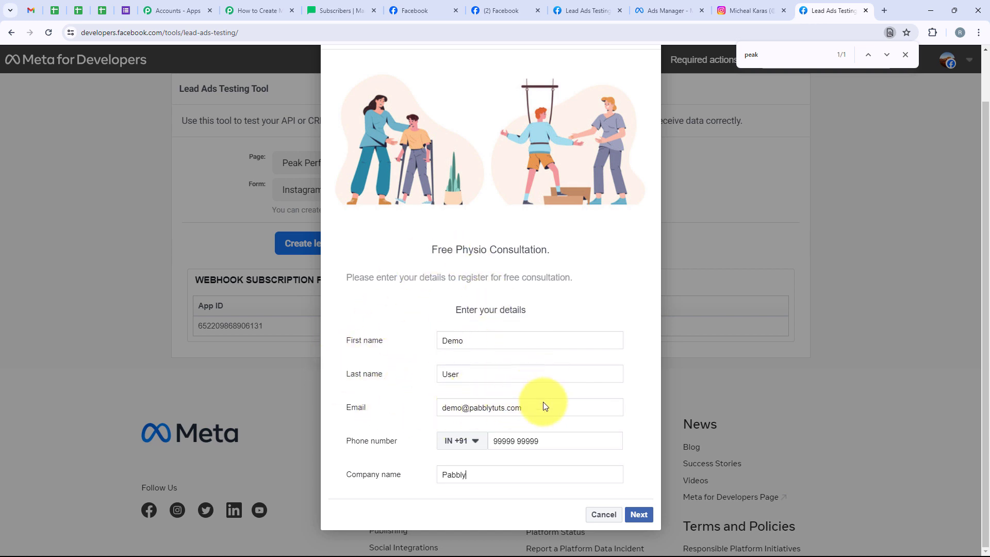
drag(558, 438, 475, 441)
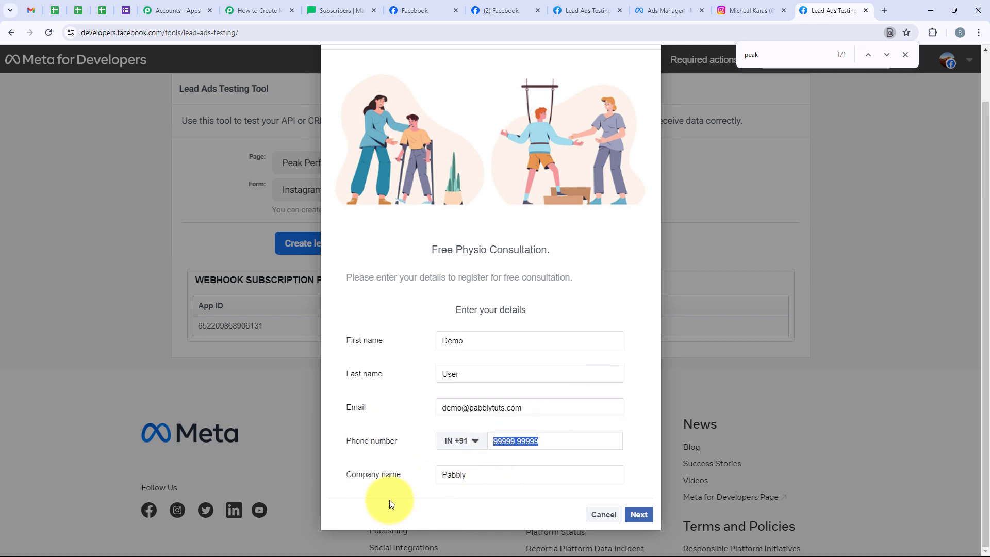
click(638, 517)
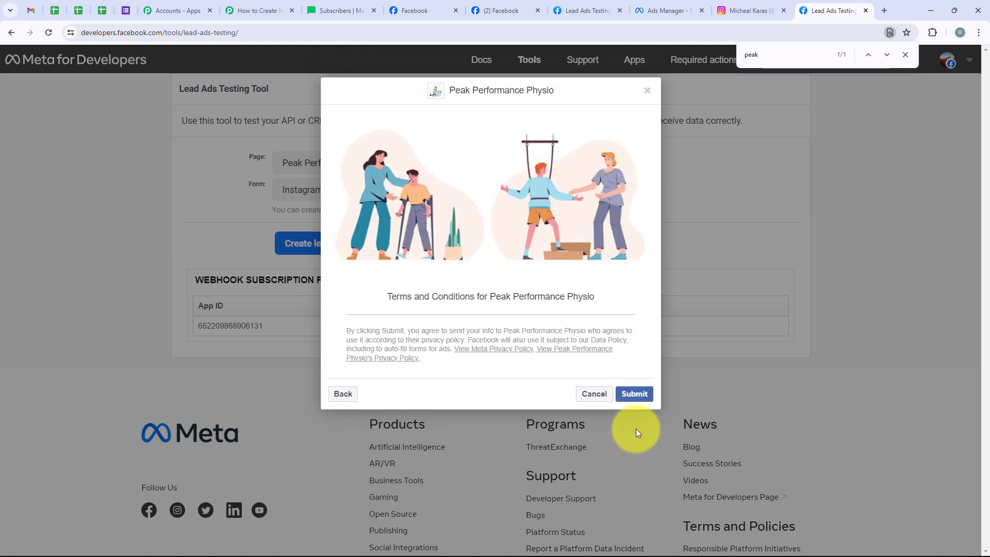
click(624, 395)
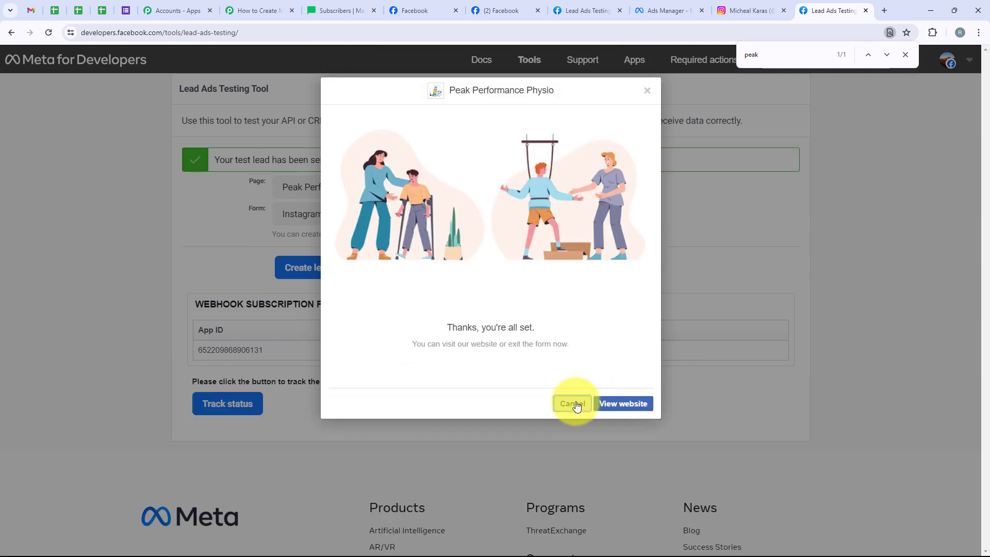
click(577, 404)
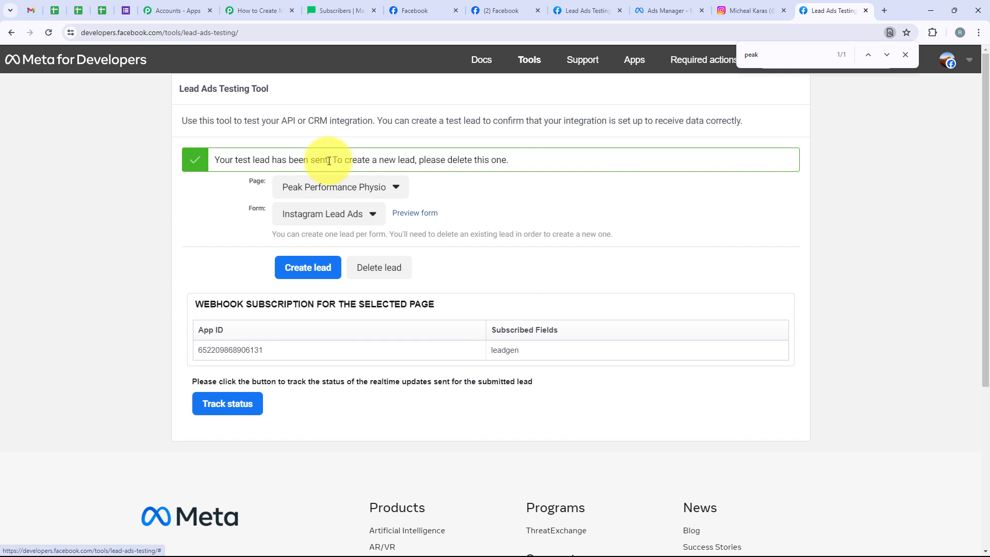
Step: Switch back to the Pabbly Connect workflow and check the test lead's details in the trigger's received response
click(242, 11)
scroll(364, 131, down, 7)
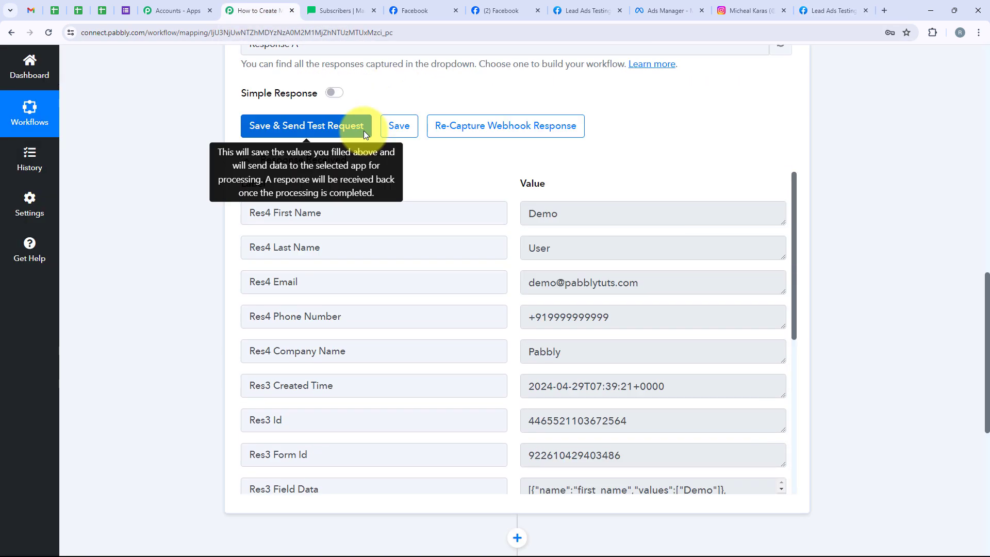
click(557, 216)
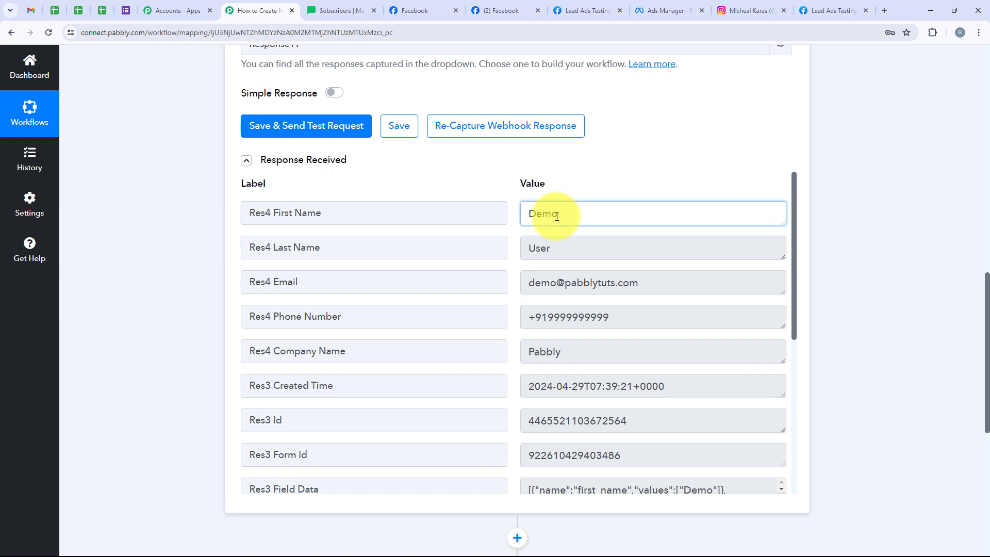
Step: Review the sample lead's first name, last name, email, phone number and company values one by one in the received response
drag(557, 215, 490, 214)
drag(579, 253, 517, 256)
drag(666, 284, 462, 299)
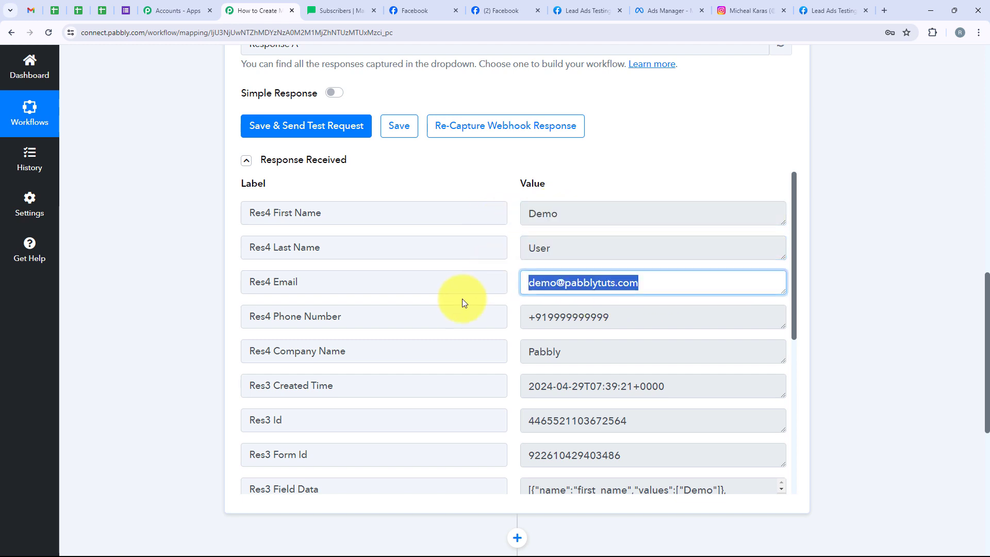
drag(636, 316, 478, 325)
click(530, 354)
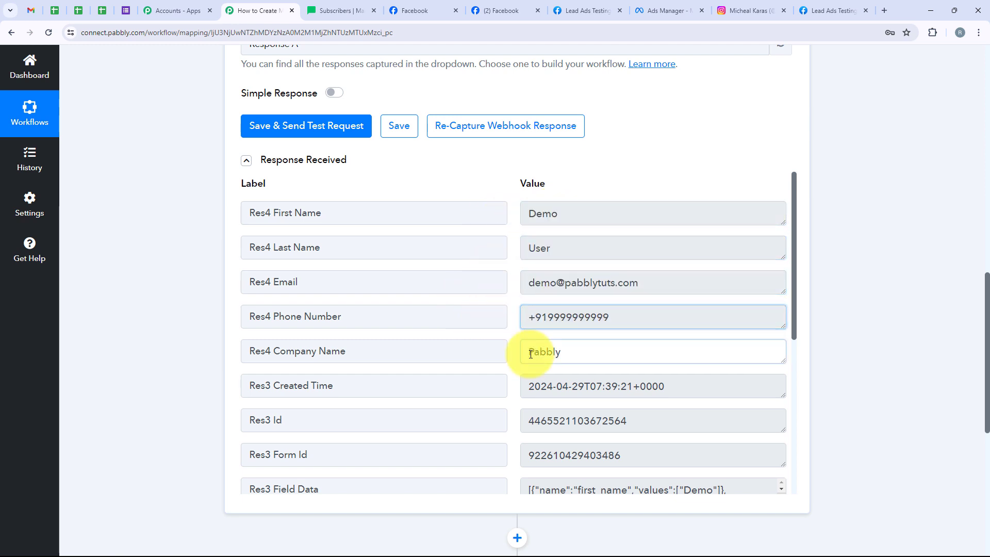
drag(530, 353, 342, 332)
scroll(181, 349, up, 5)
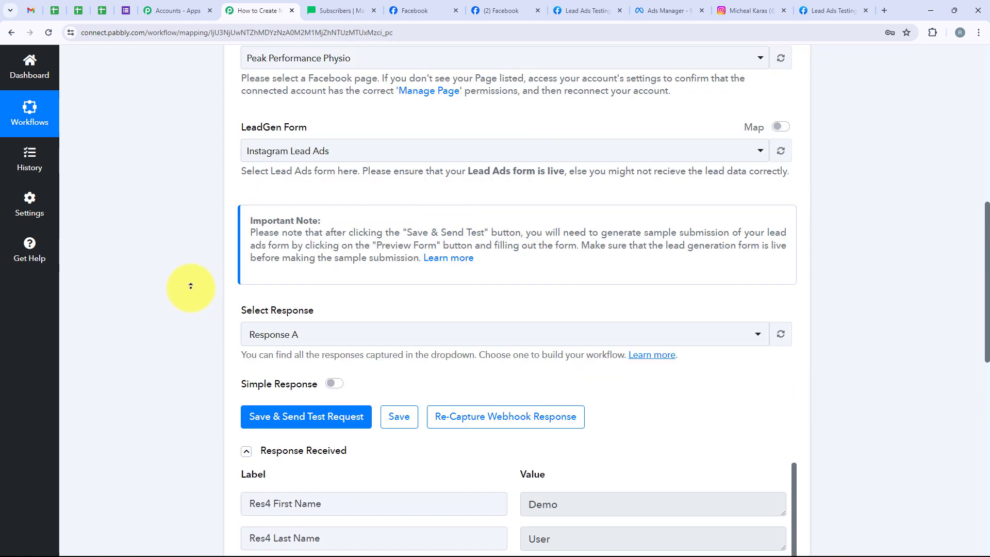
Step: Collapse the Instagram Lead Ads trigger and choose MailerLite as the app for the second workflow step
scroll(191, 286, up, 8)
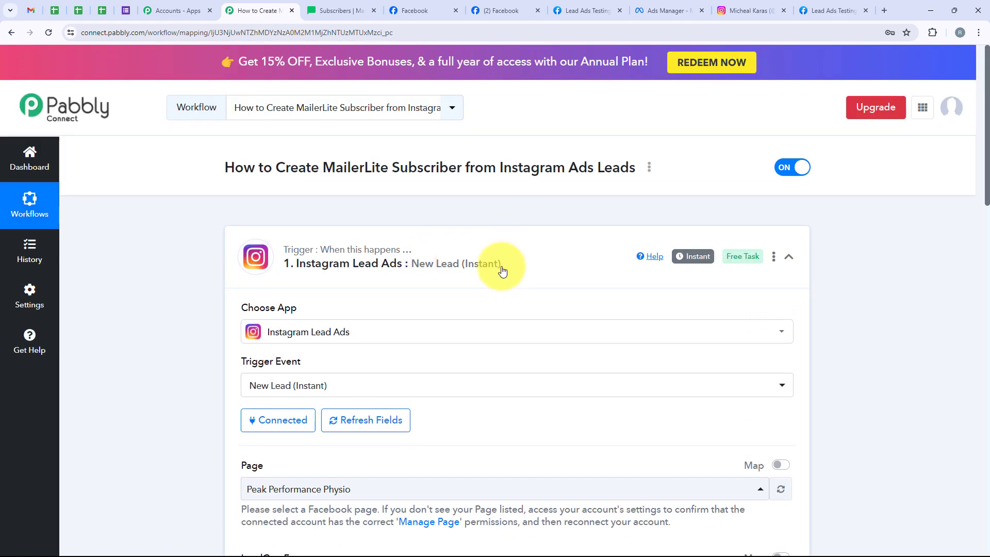
click(502, 271)
click(364, 360)
scroll(310, 336, down, 3)
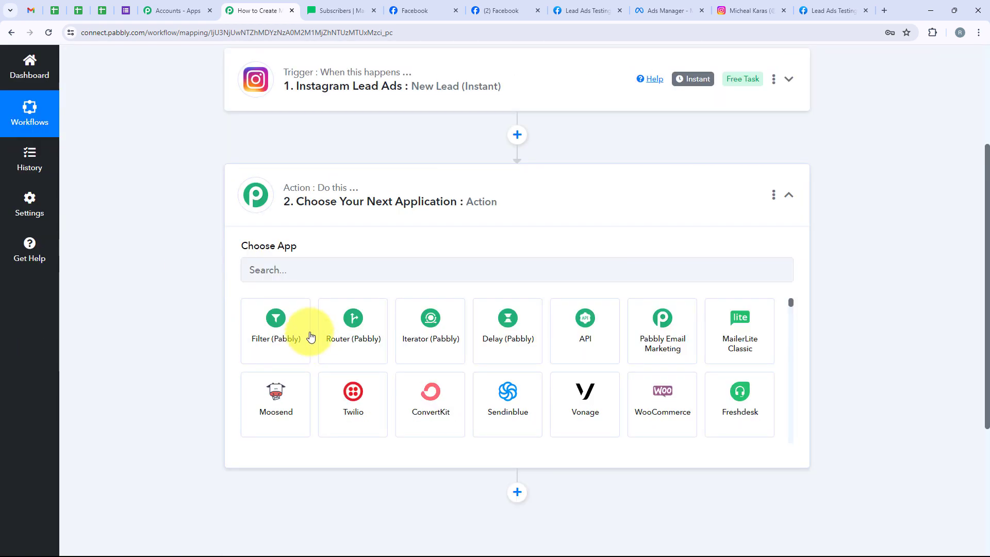
click(318, 272)
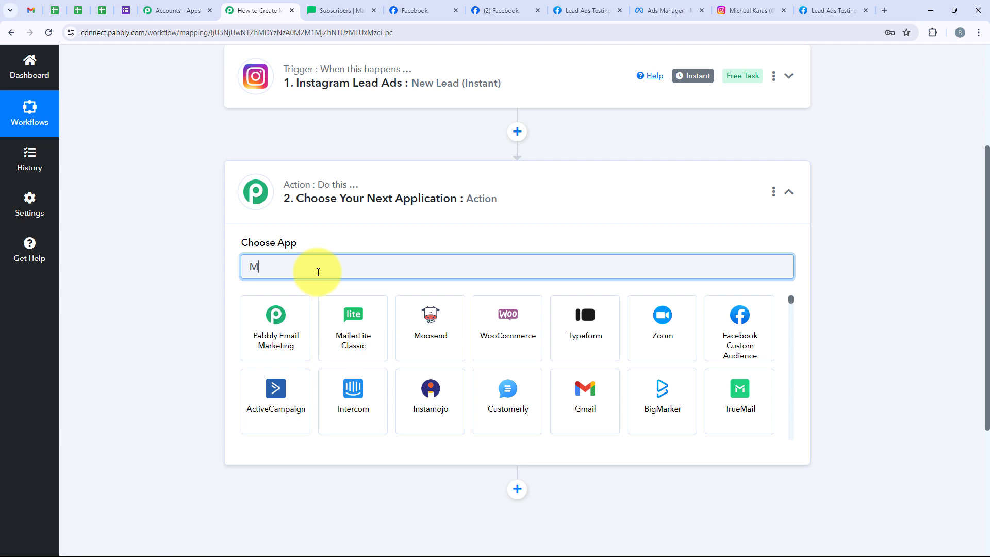
text(Ma)
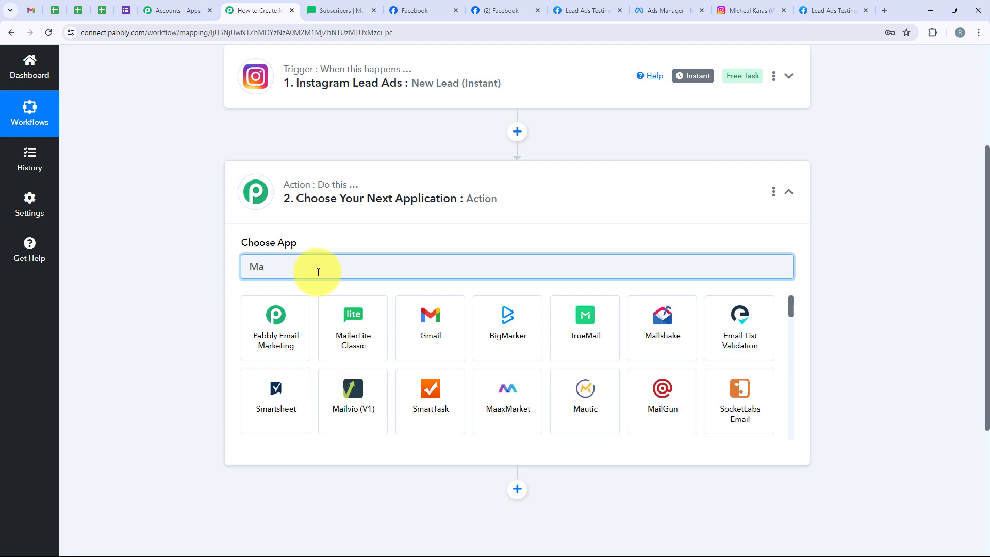
text(ile)
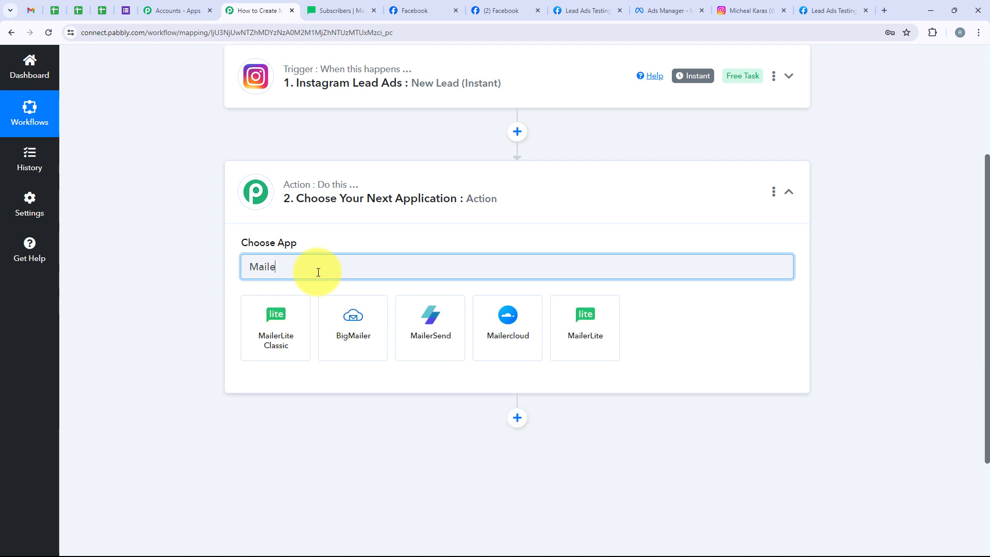
text(rlit)
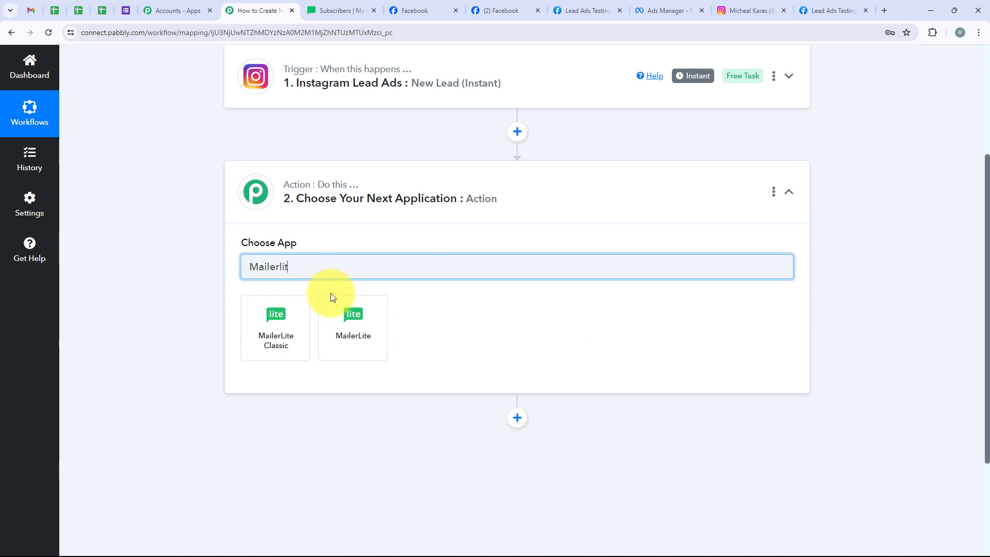
click(336, 305)
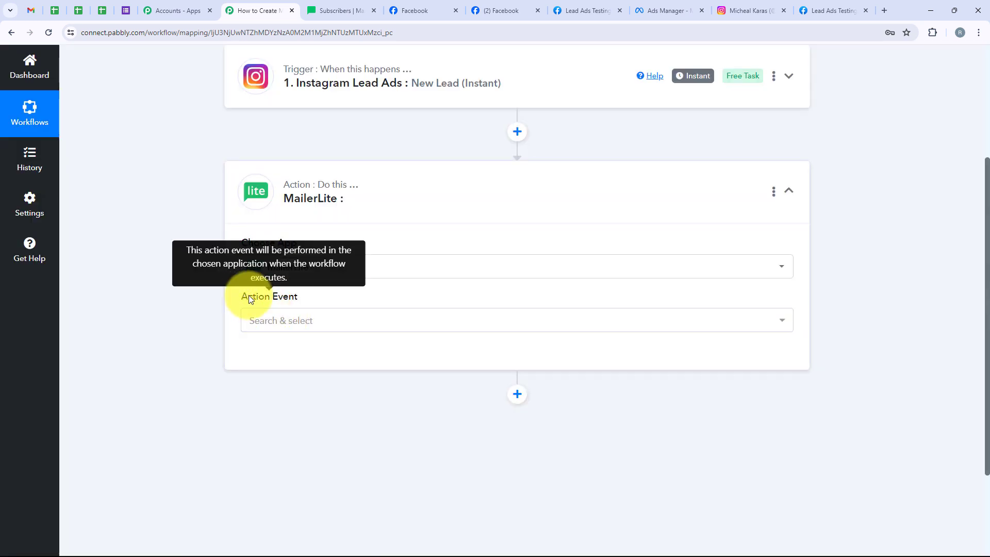
Step: Set the MailerLite action event to Create Or Update Subscriber
drag(248, 295, 305, 304)
click(335, 322)
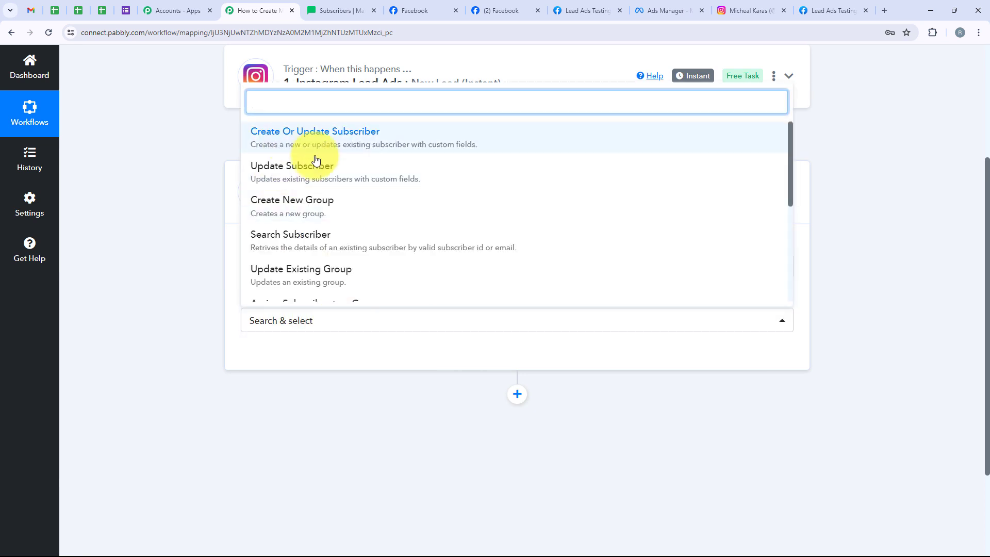
click(412, 142)
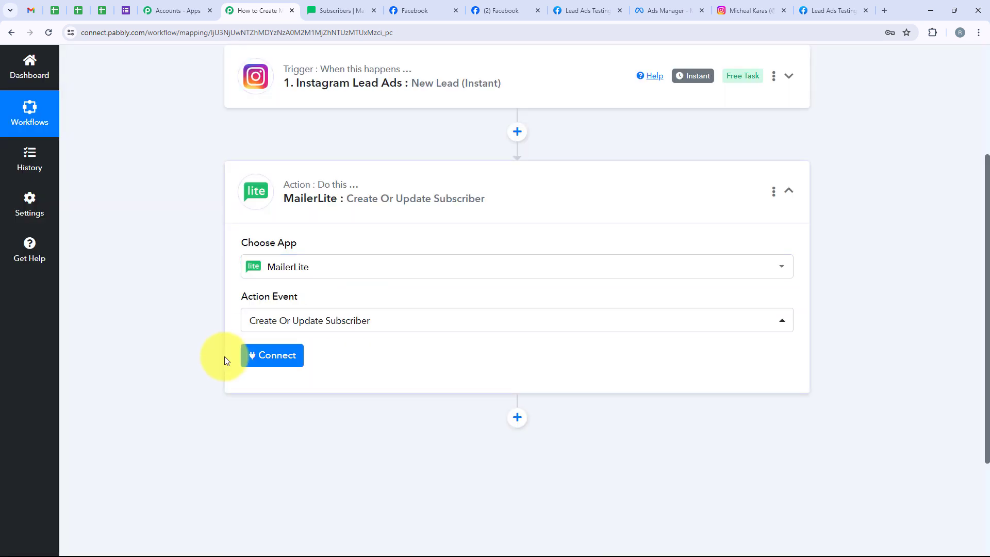
Step: Start connecting the MailerLite account with a new connection instead of the existing one
click(252, 361)
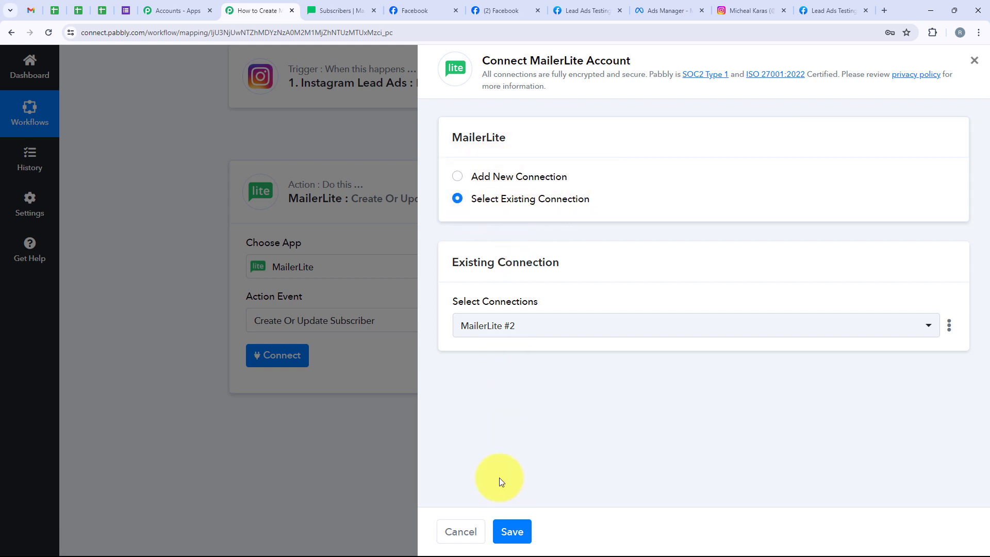
click(492, 177)
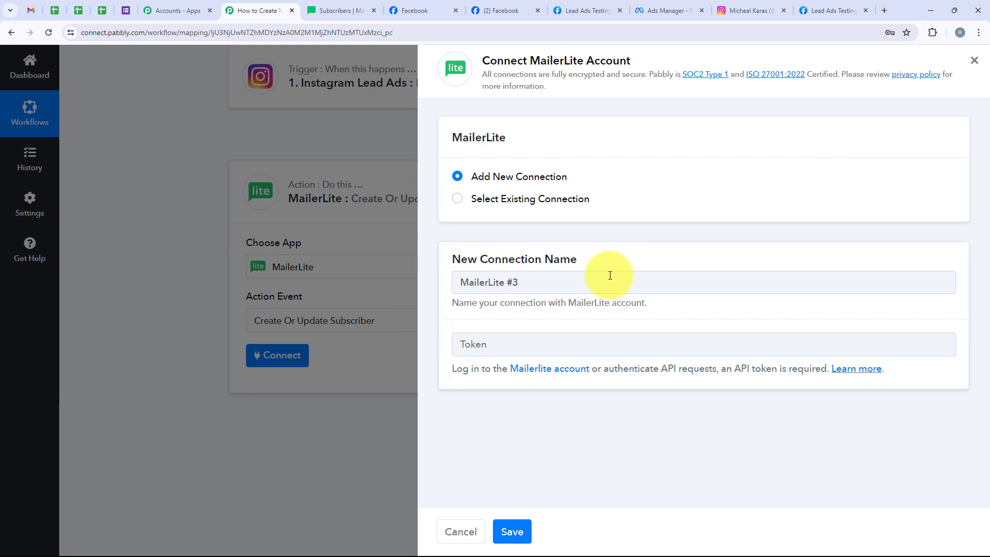
click(479, 345)
click(710, 404)
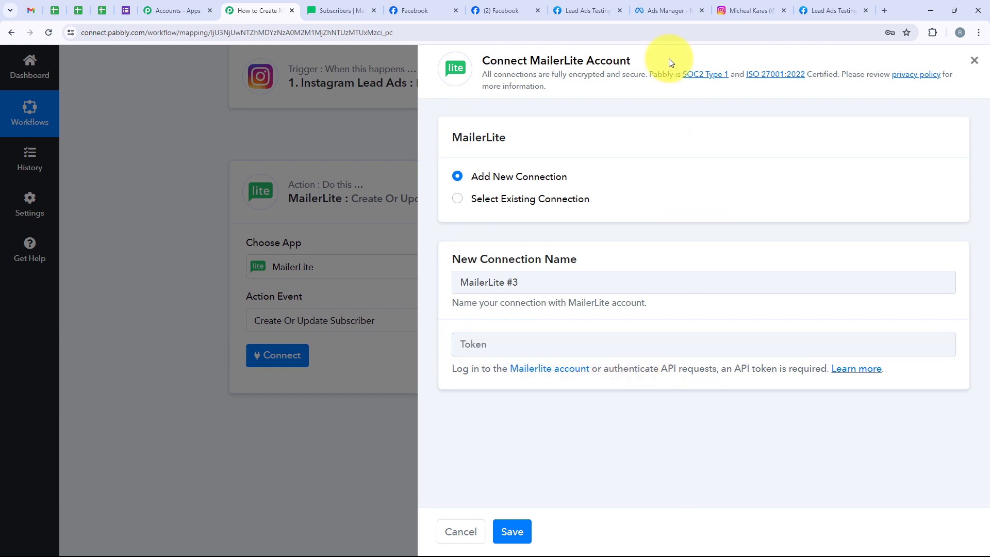
Step: Switch to MailerLite and open the API entry of its integrations to view the existing API tokens
click(323, 9)
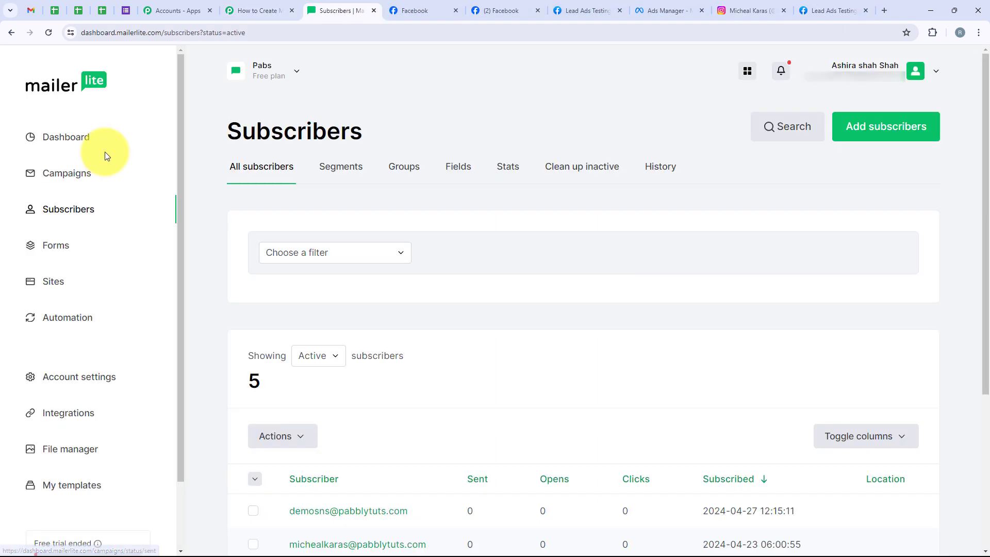
click(72, 421)
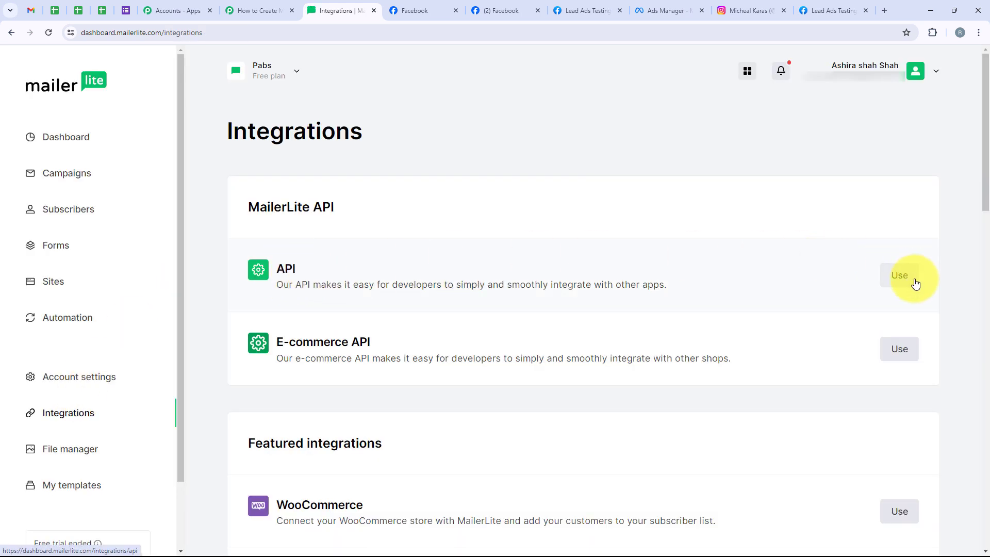
scroll(369, 252, down, 3)
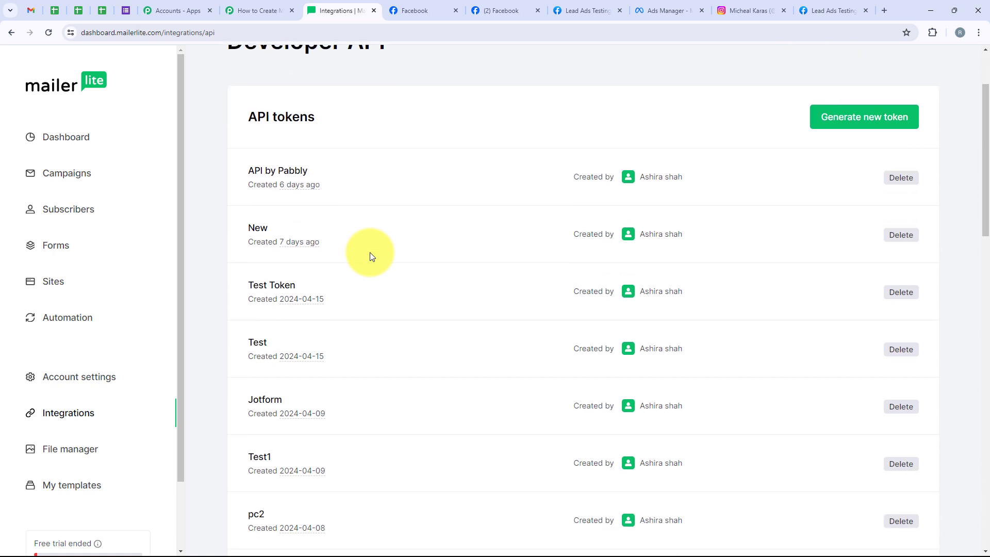
scroll(370, 252, up, 3)
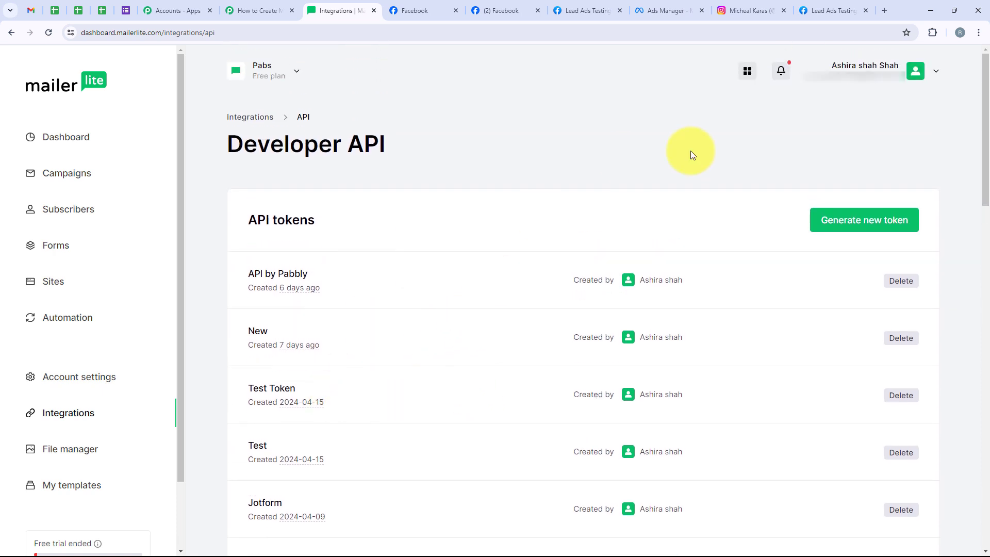
Step: Generate a new MailerLite API token named testt, accepting the API token terms of use
click(865, 229)
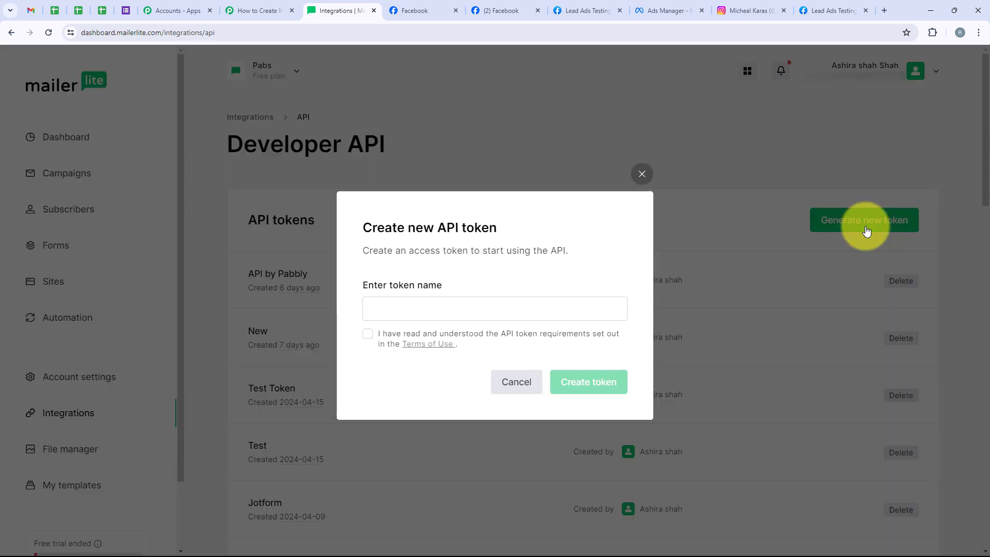
click(403, 312)
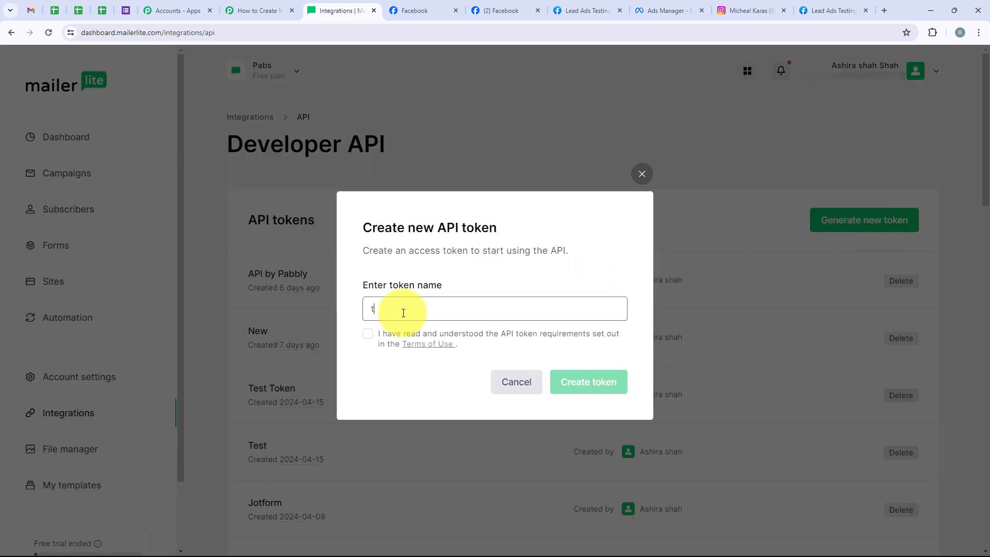
click(367, 333)
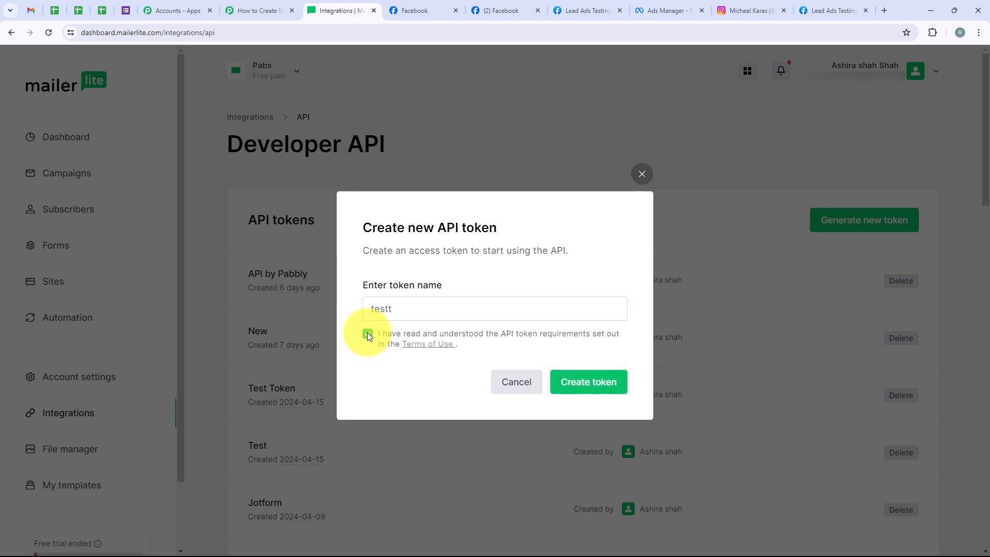
click(571, 394)
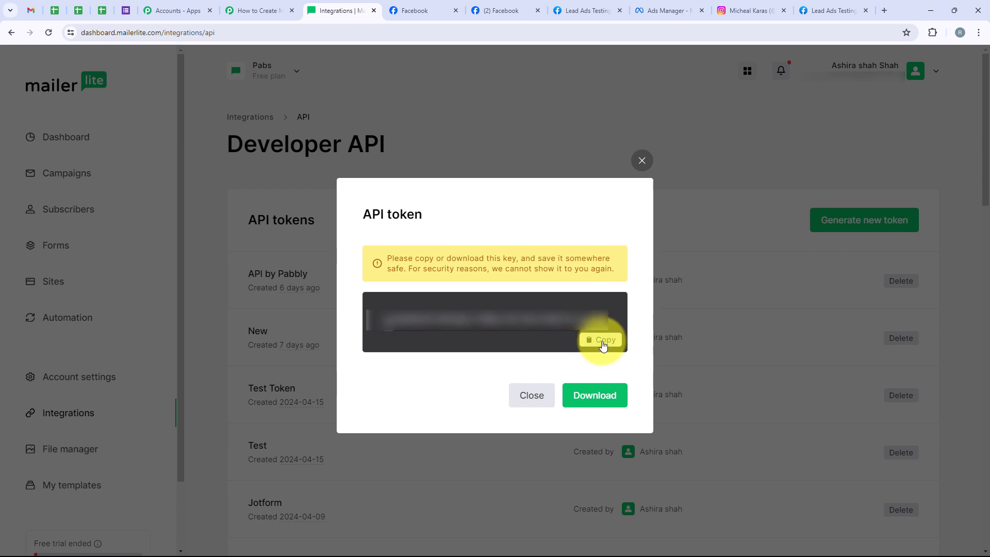
Step: Copy the generated API token, switch back to Pabbly Connect, paste it into the new connection's Token field and save the connection
click(641, 157)
click(260, 10)
click(530, 342)
key(ctrl+v)
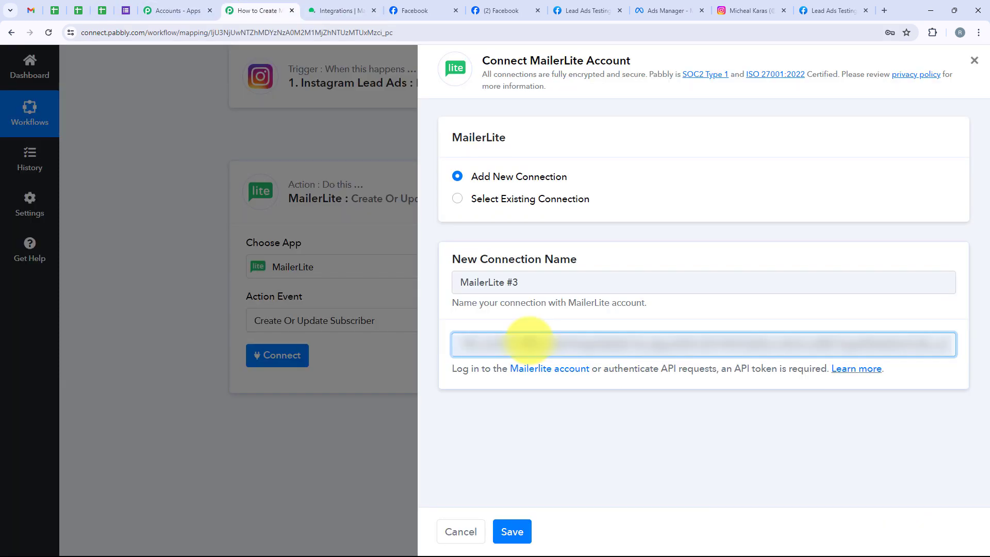
click(512, 532)
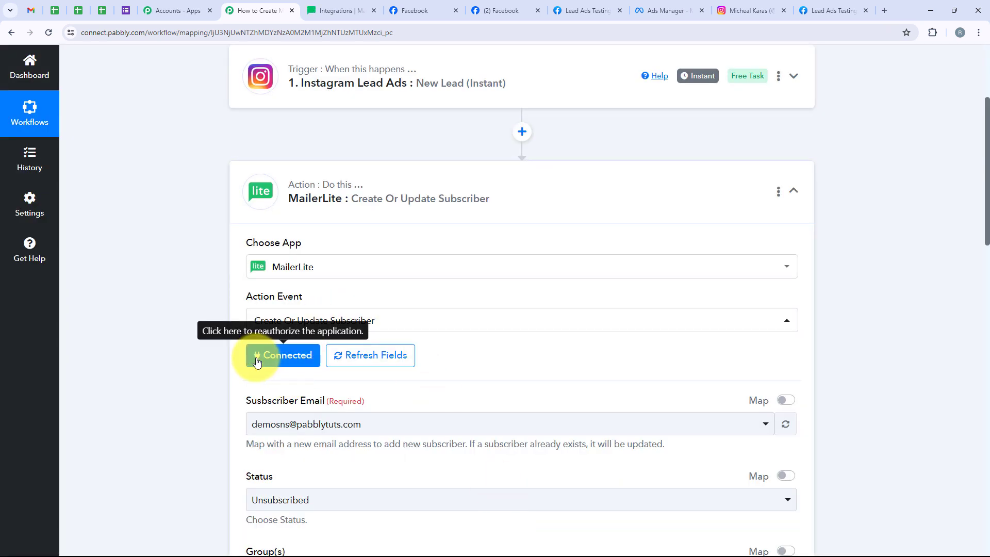
Step: Enable mapping for the subscriber email and replace its preset value with the Res4 Email field from the Instagram Lead Ads trigger
scroll(257, 361, down, 2)
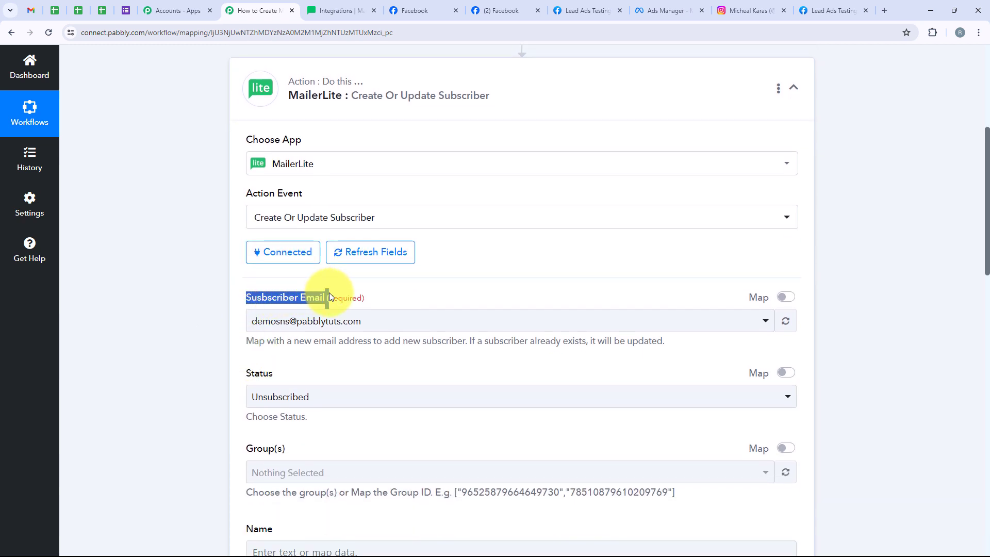
click(786, 297)
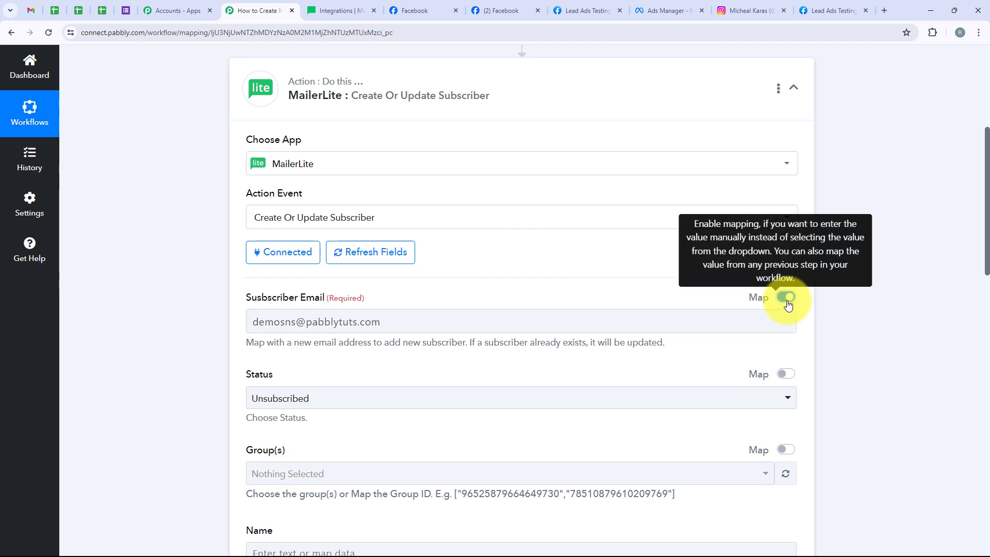
drag(438, 320, 200, 355)
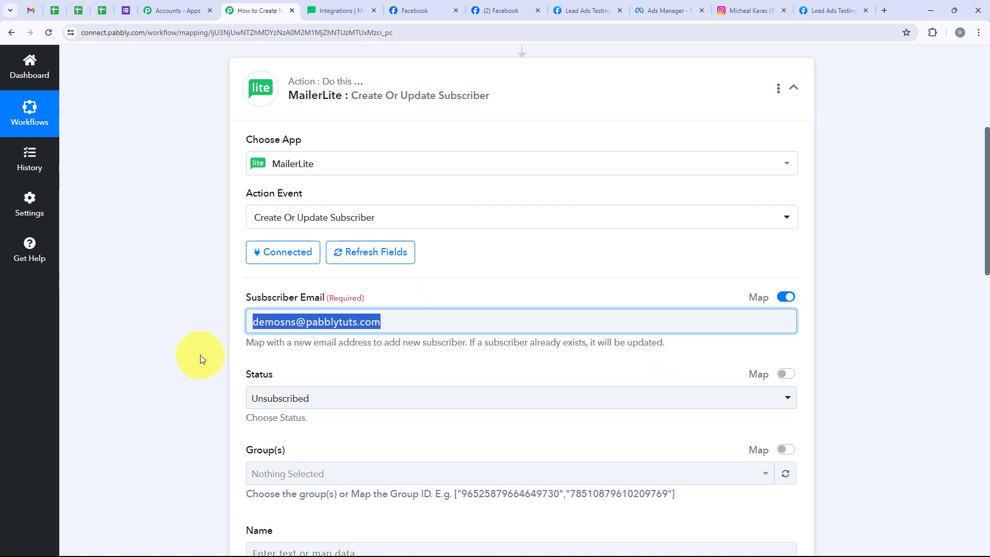
key(BackSpace)
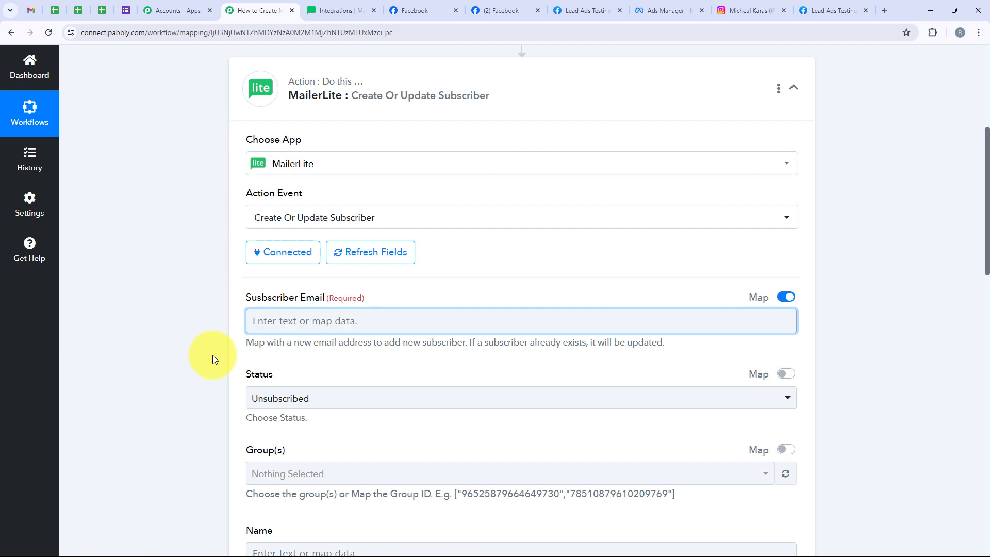
click(291, 328)
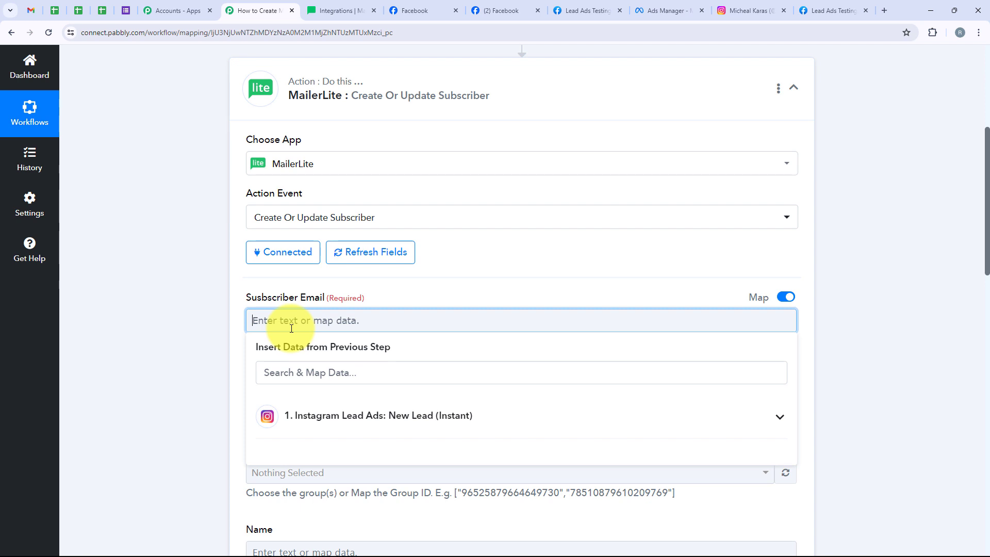
click(347, 416)
click(361, 379)
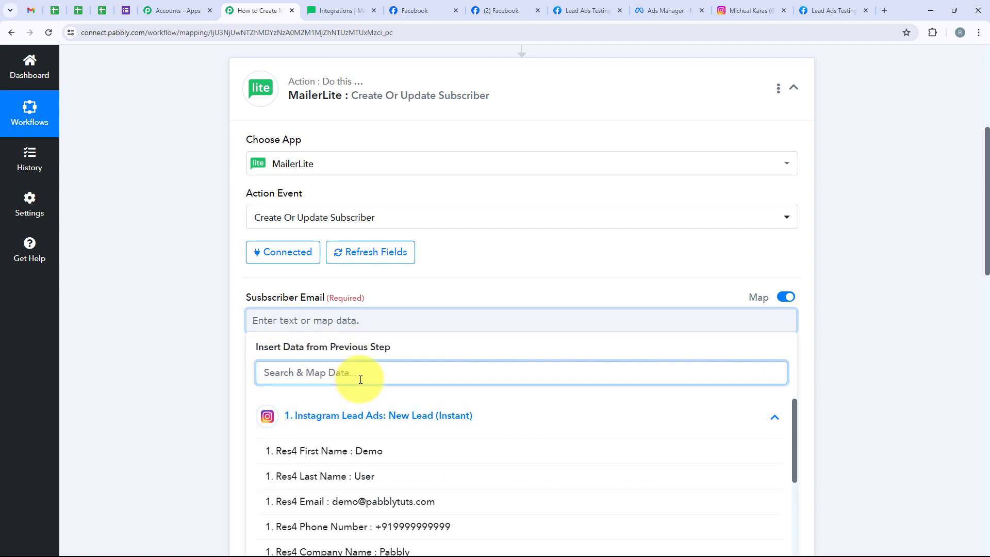
text(email)
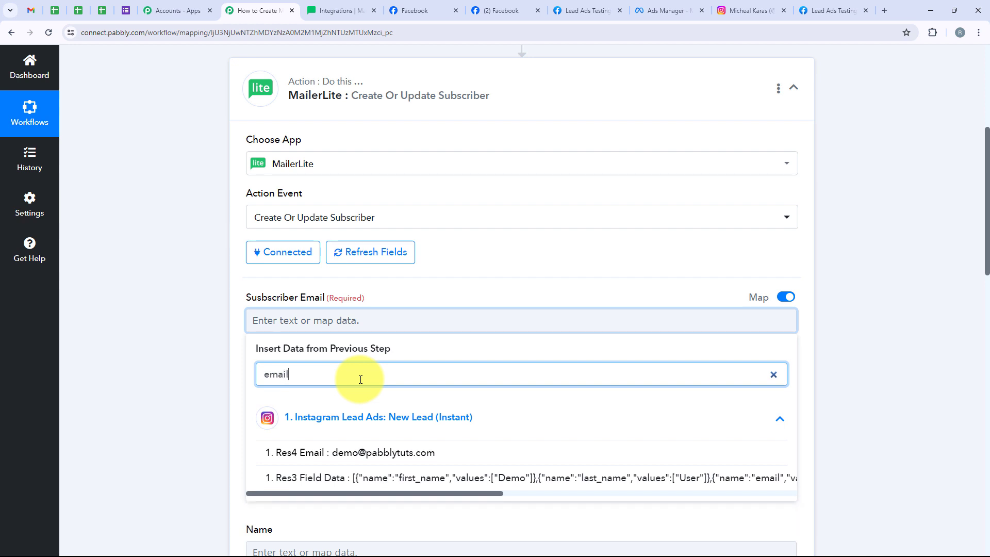
click(355, 452)
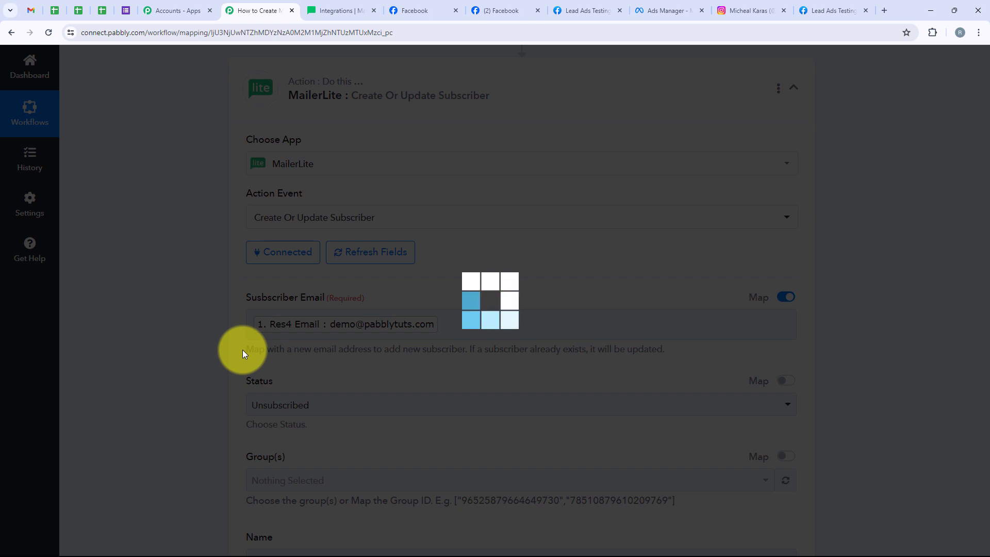
Step: Set the subscriber's Status to Active in the MailerLite action
scroll(255, 309, up, 3)
scroll(236, 392, down, 3)
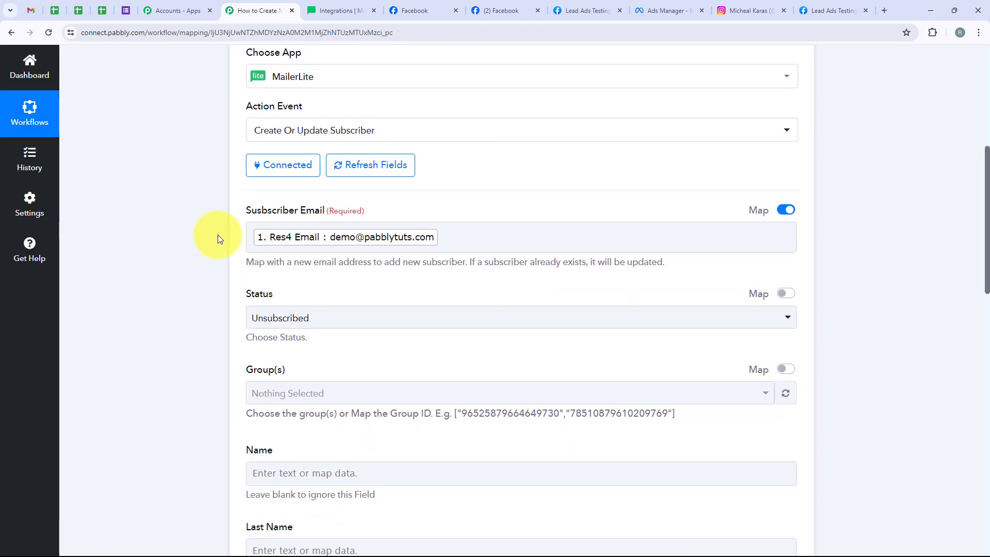
click(307, 294)
click(327, 385)
scroll(221, 327, down, 1)
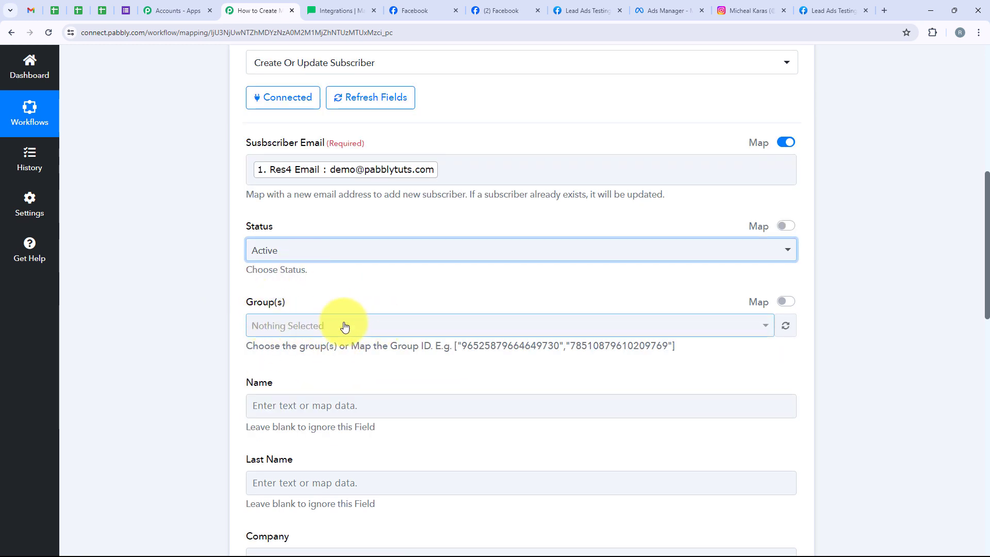
Step: Map the subscriber's Name to the Res4 First Name field from the Instagram Lead Ads trigger
scroll(376, 325, down, 4)
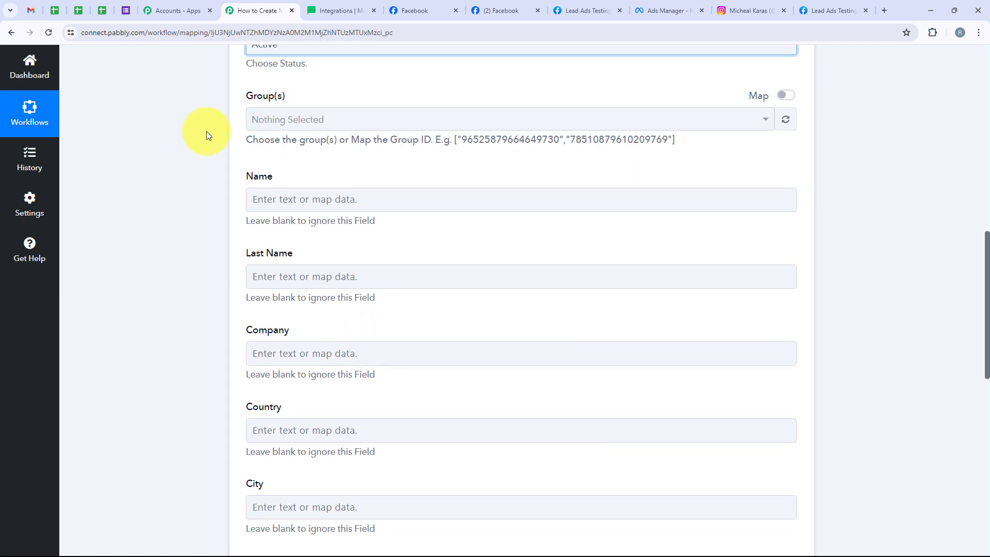
click(294, 198)
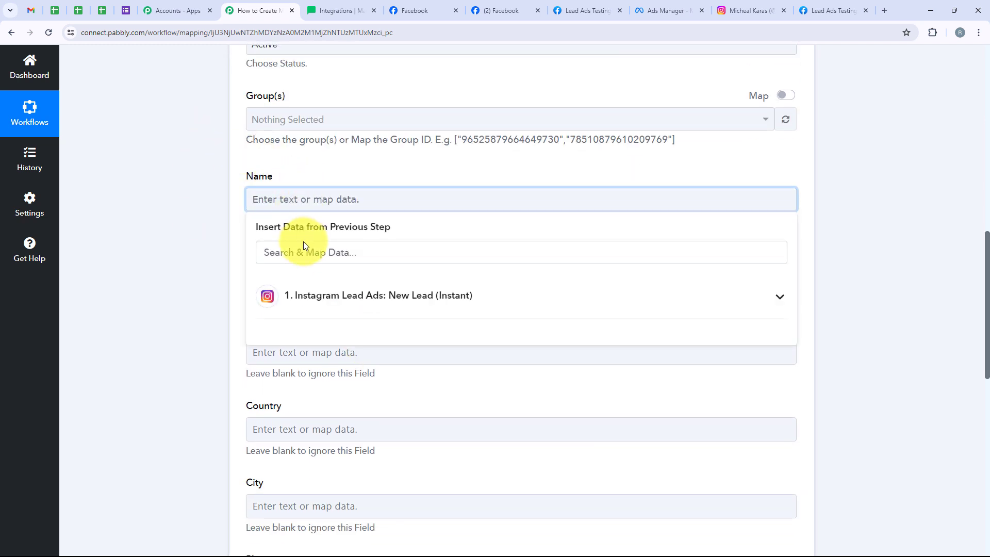
click(303, 255)
text(fir)
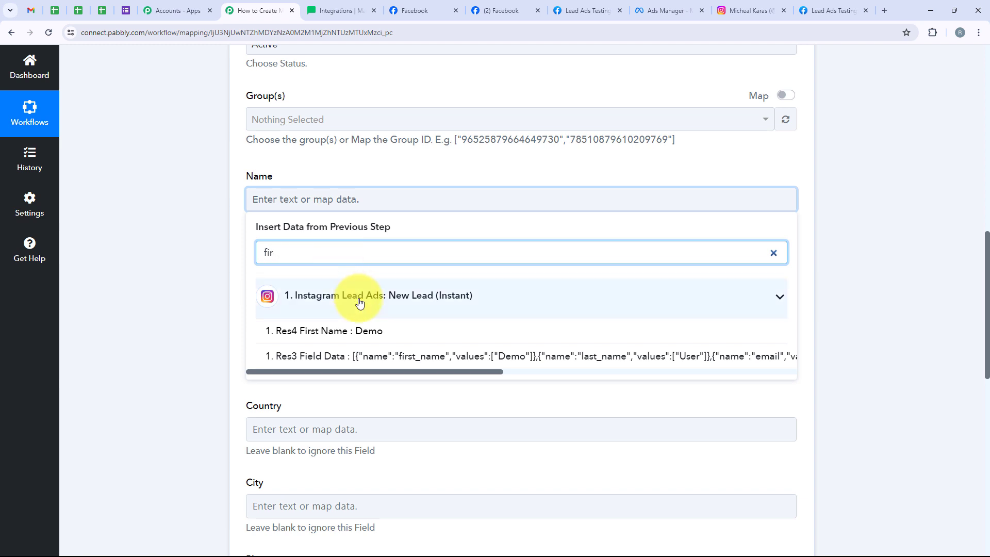
click(360, 329)
click(199, 283)
Step: Map the subscriber's Last Name to the Res4 Last Name field from the trigger
click(289, 283)
click(333, 339)
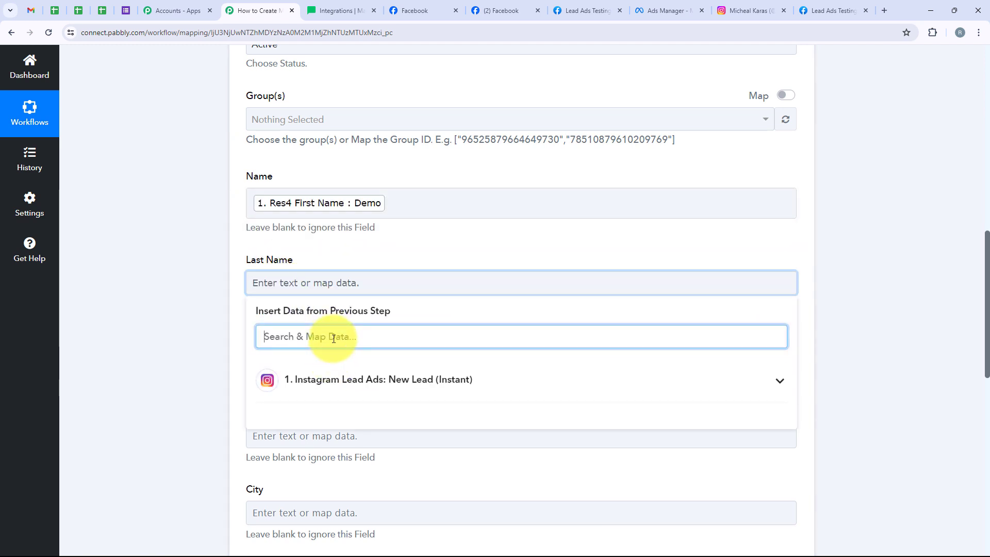
text(name)
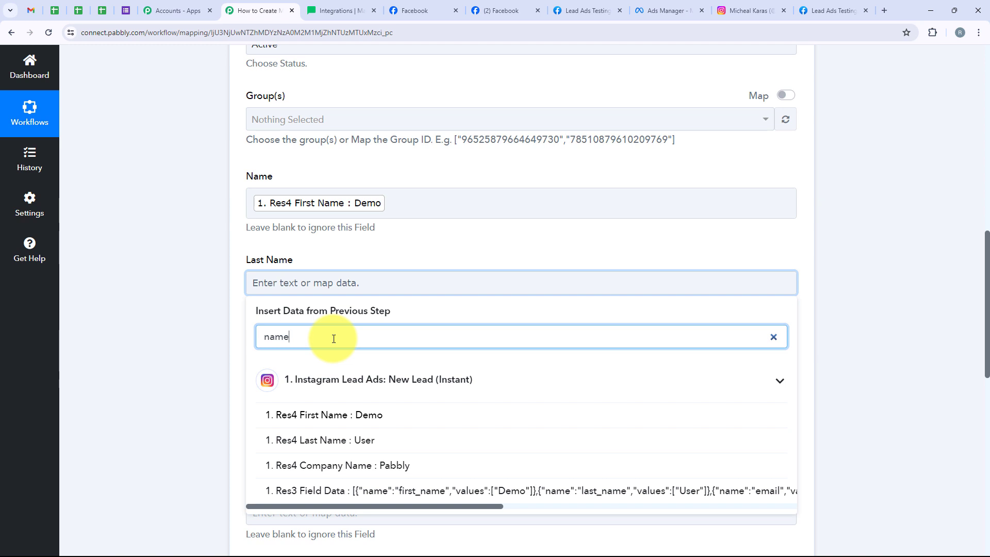
click(353, 439)
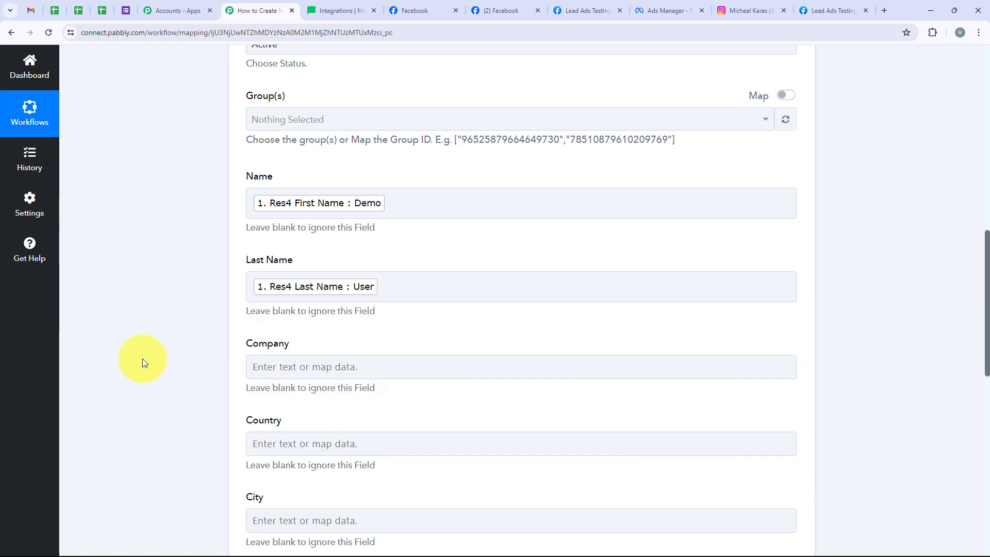
Step: Map the subscriber's Company to the trigger's Res4 Company Name field
scroll(202, 333, down, 2)
click(294, 263)
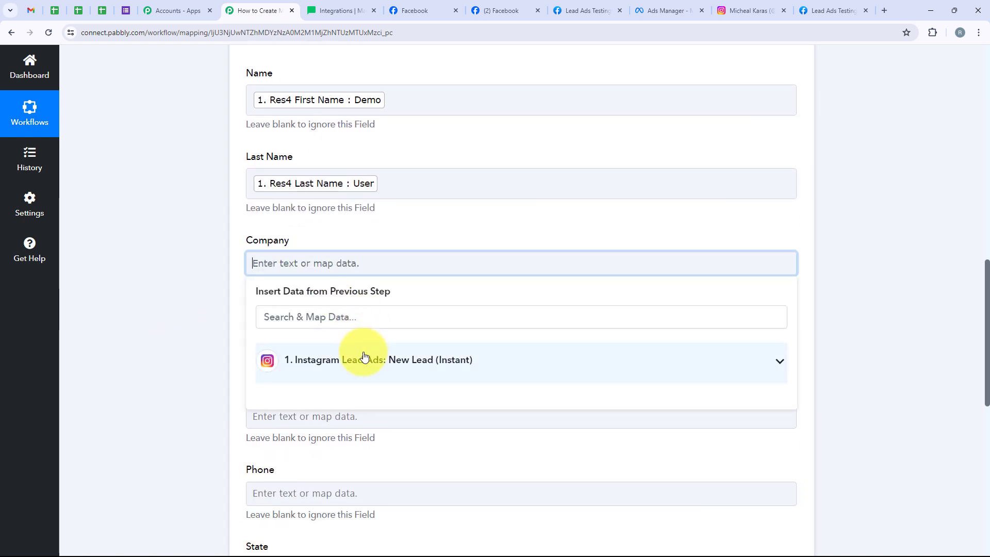
click(433, 359)
click(356, 321)
text(com)
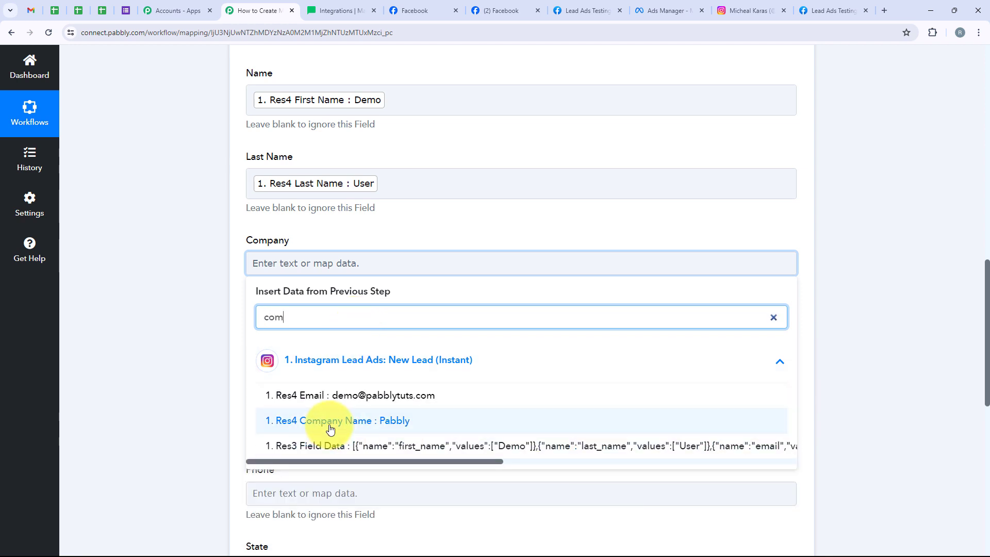
click(279, 421)
click(193, 369)
Step: Map the subscriber's Phone to the trigger's Res4 Phone Number field, leaving Country and City blank
scroll(194, 369, up, 3)
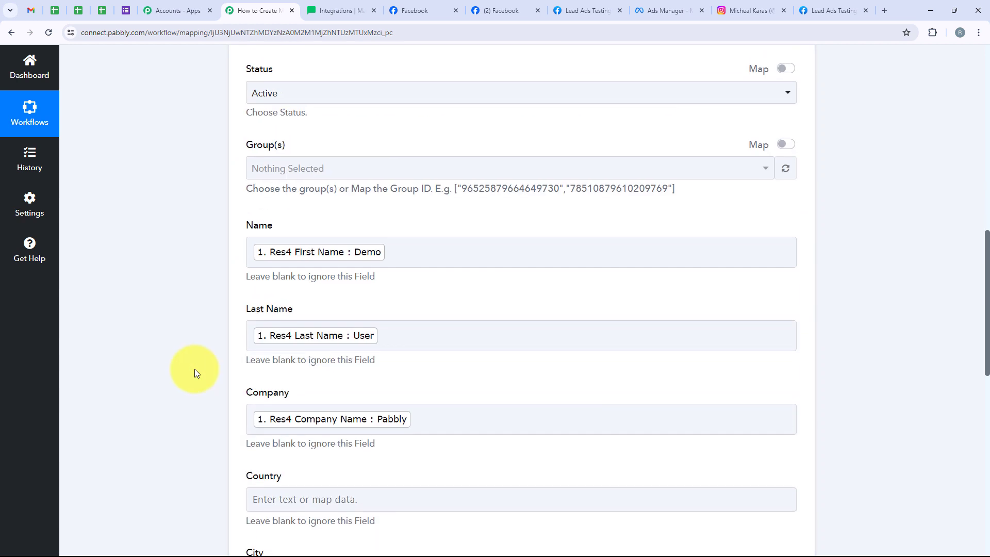
scroll(194, 369, down, 3)
scroll(193, 370, down, 2)
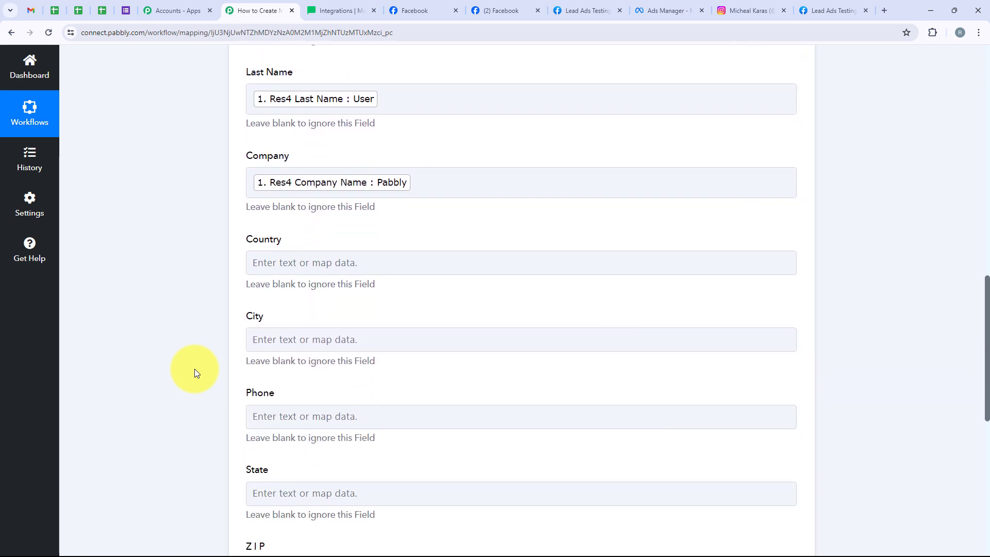
scroll(264, 245, down, 1)
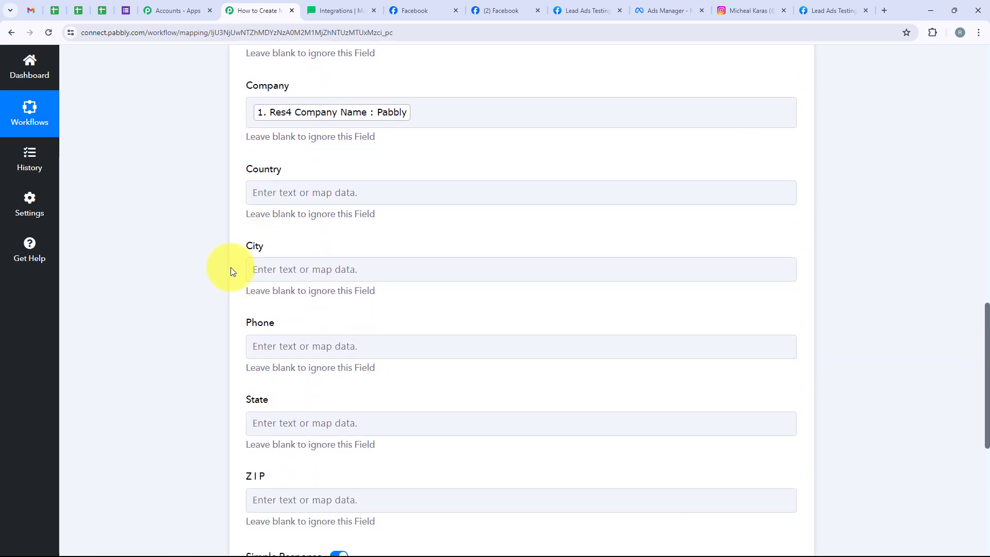
click(277, 338)
click(347, 400)
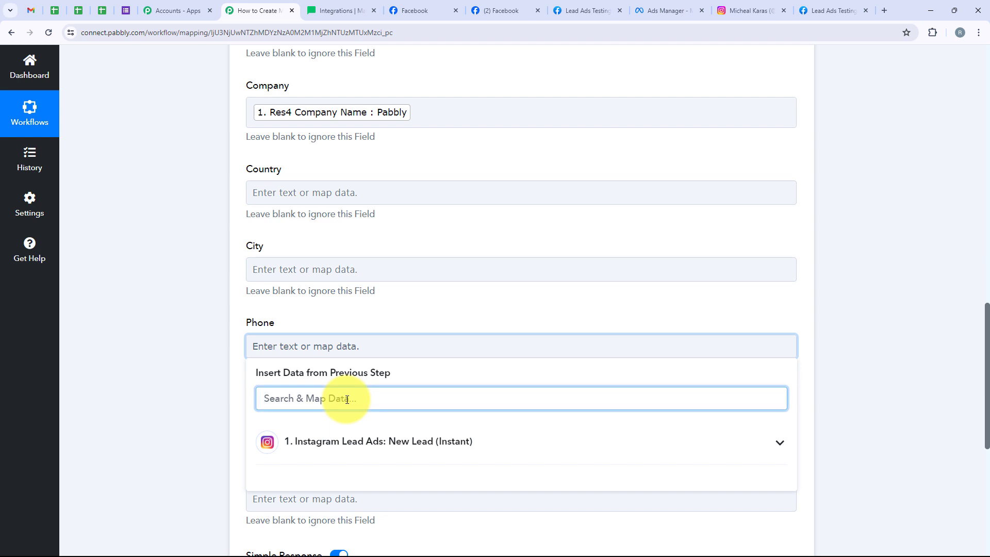
text(pho)
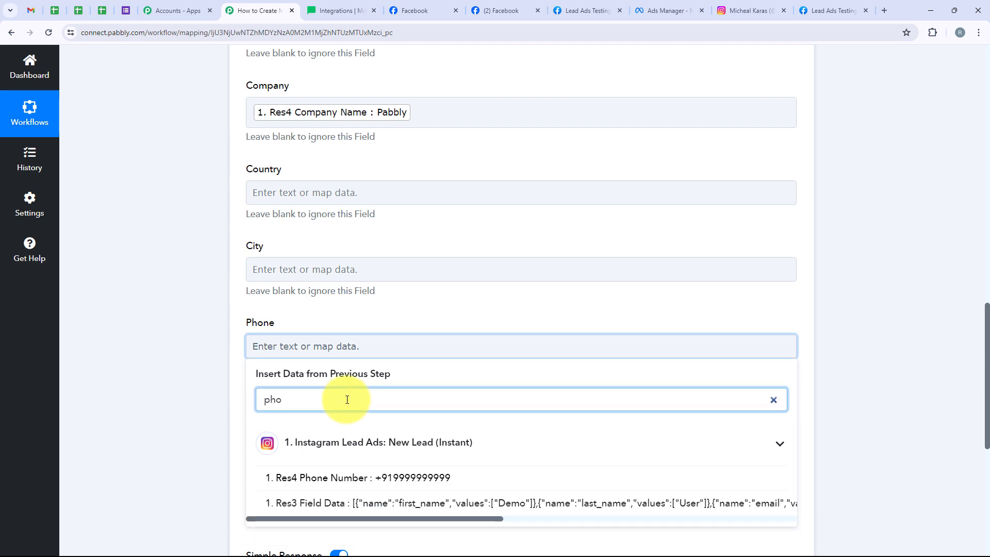
click(402, 478)
Step: Leave State and ZIP blank, save the MailerLite action and send a test request
scroll(405, 422, down, 2)
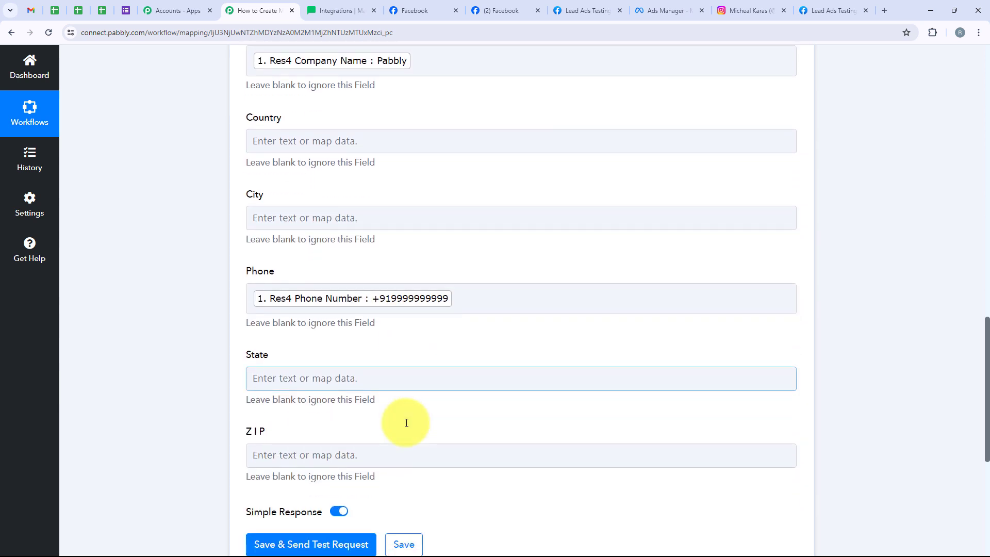
scroll(406, 422, up, 2)
scroll(405, 422, down, 1)
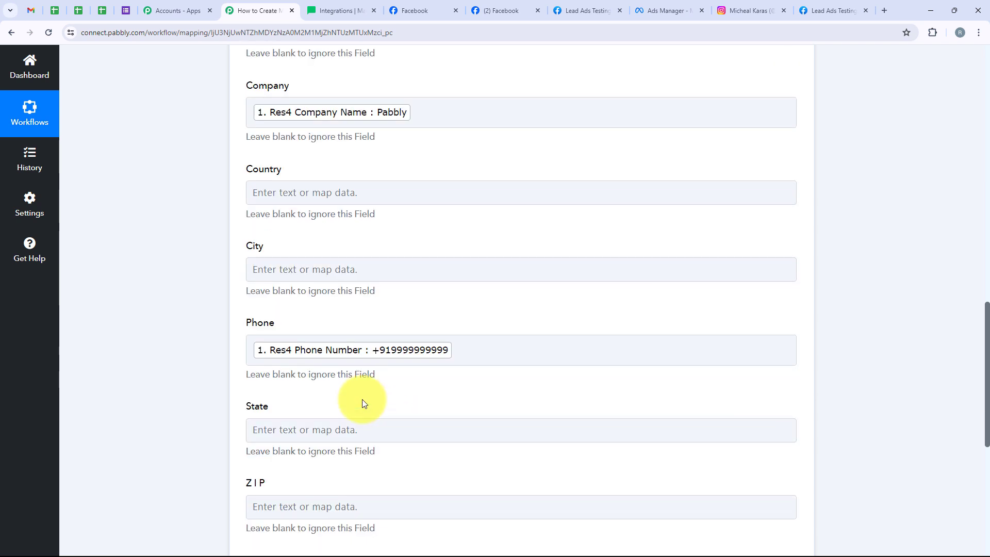
scroll(362, 399, down, 2)
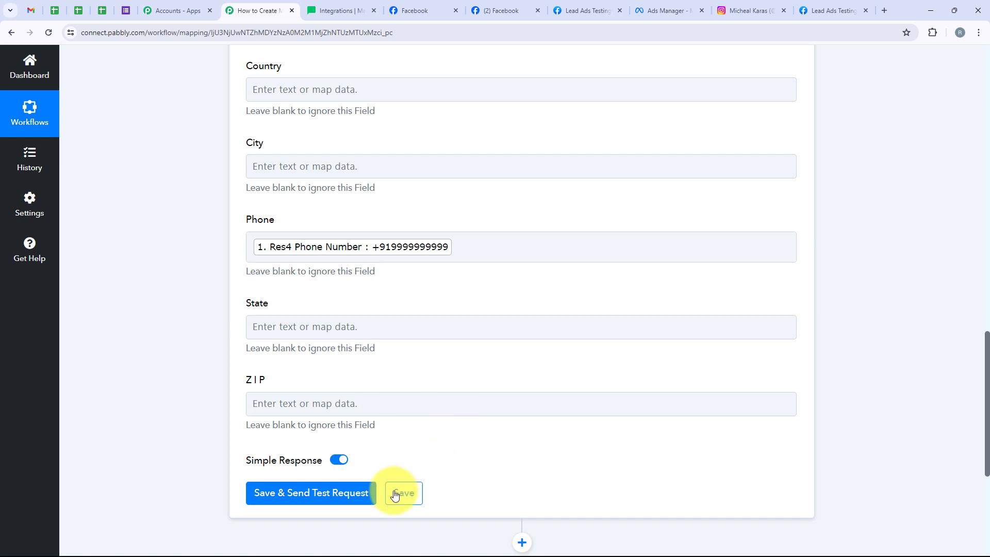
click(322, 494)
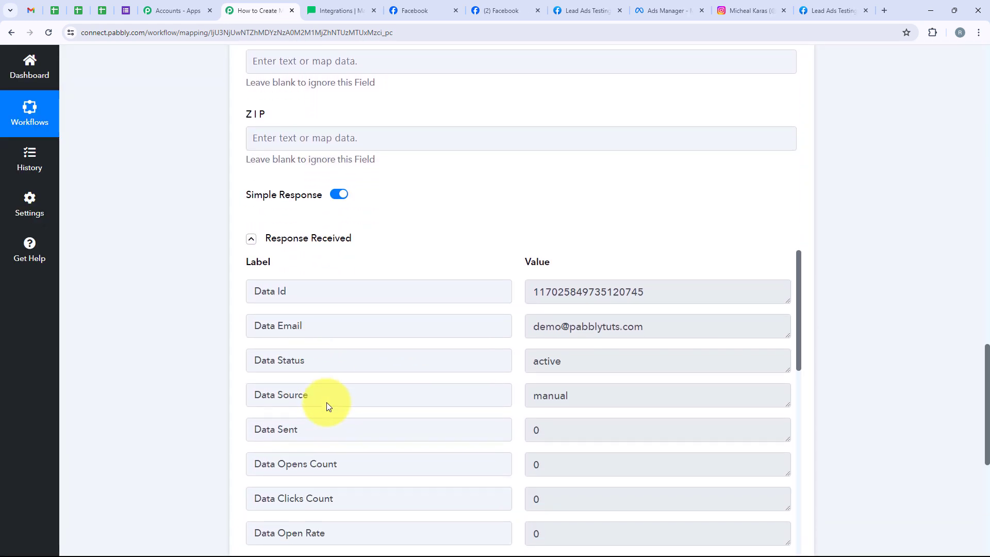
scroll(326, 402, down, 1)
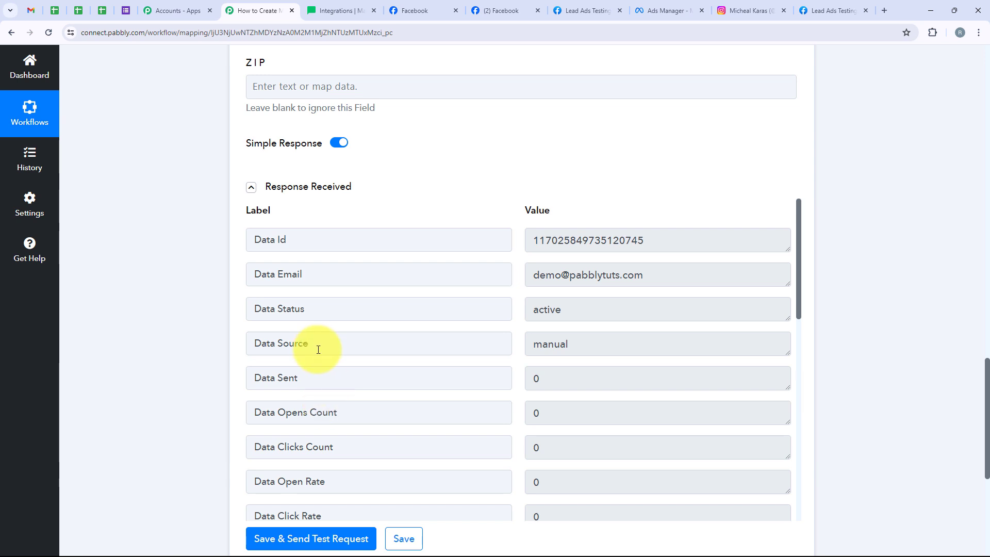
Step: Switch to MailerLite and check the active subscribers list for the test lead's email address
click(358, 12)
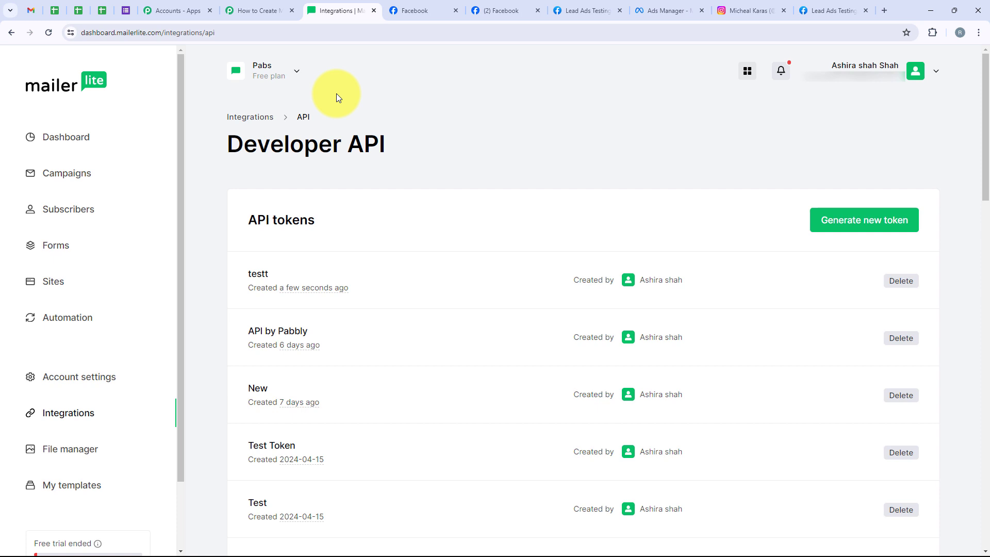
click(33, 210)
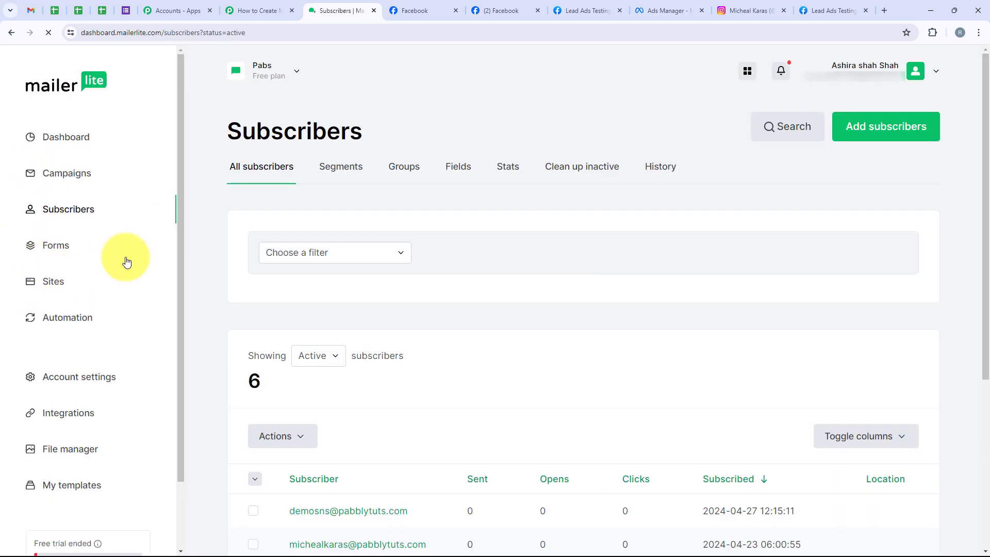
scroll(283, 401, down, 3)
scroll(285, 401, down, 2)
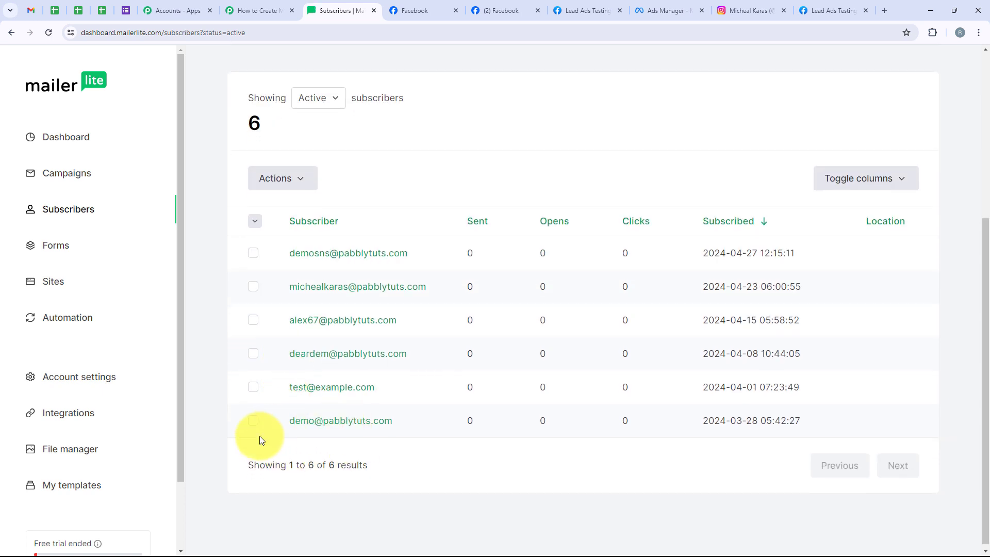
click(253, 420)
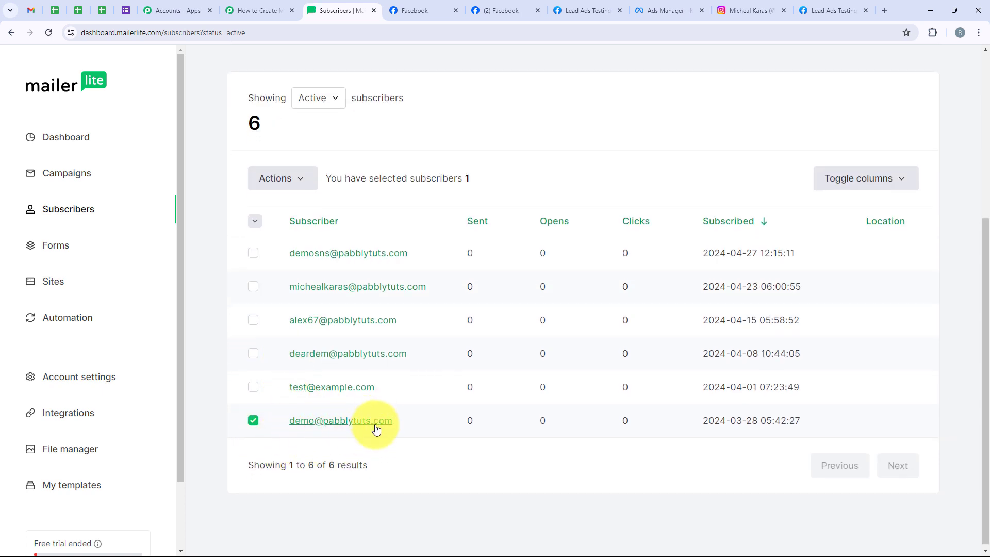
drag(280, 420, 396, 422)
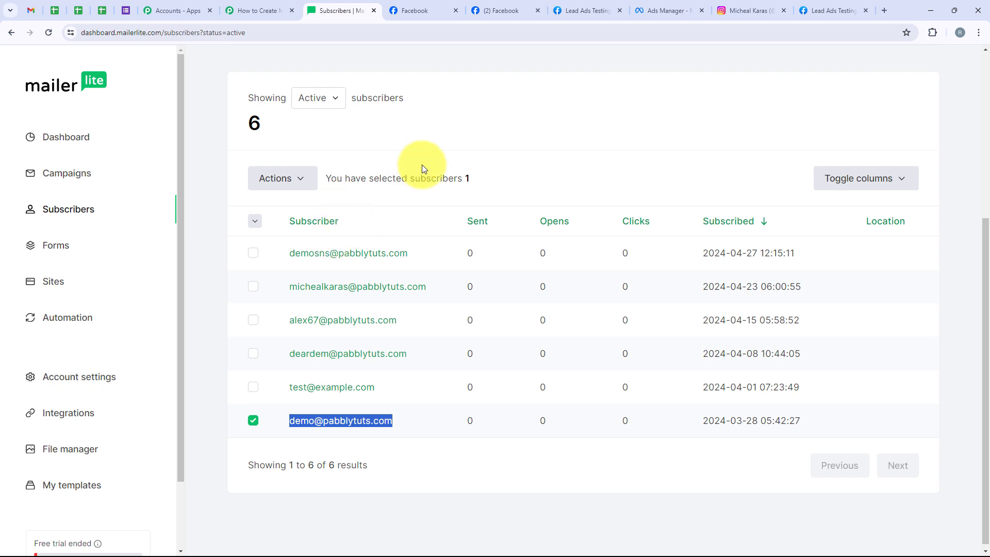
scroll(422, 165, up, 4)
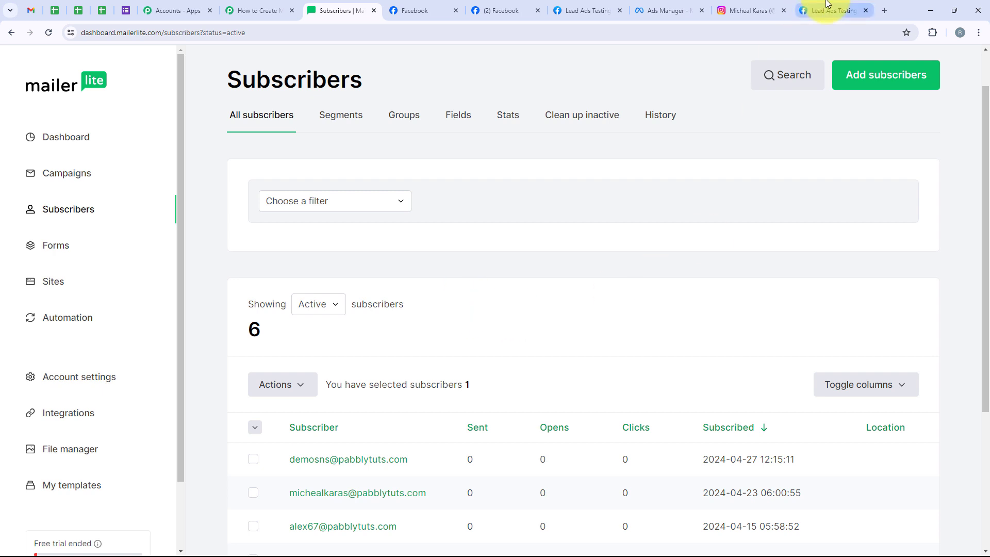
Step: Switch to Meta's Lead Ads Testing Tool, delete the existing test lead and reload the page
click(828, 6)
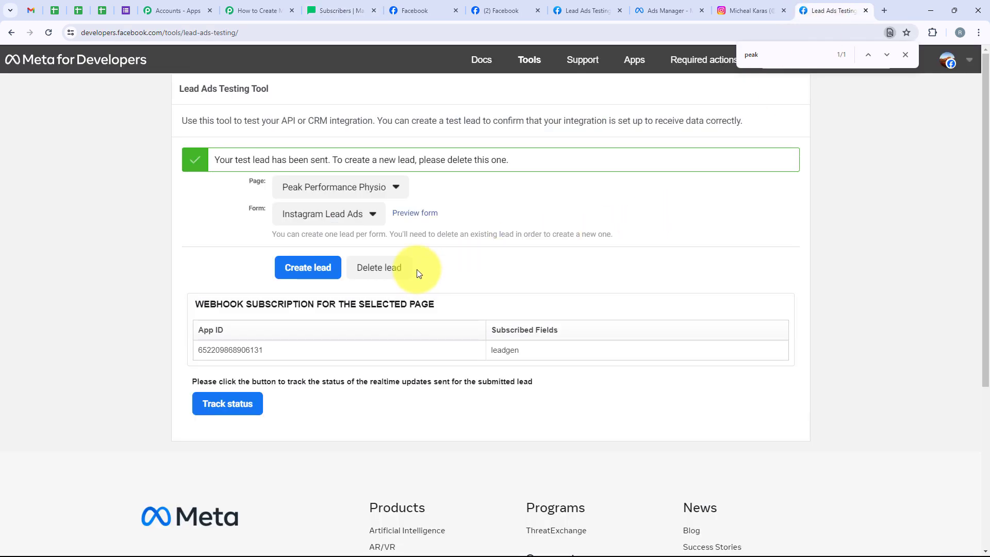
click(379, 265)
click(51, 36)
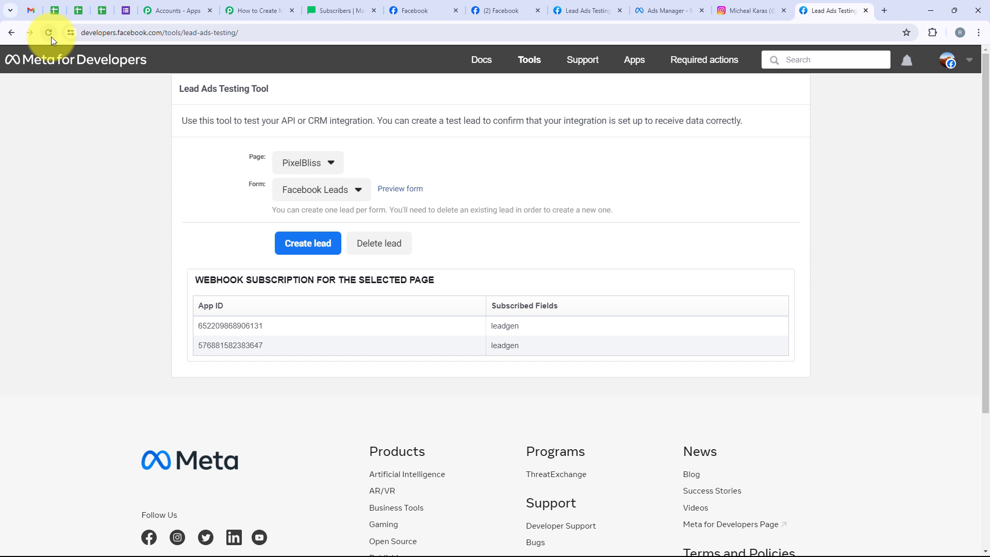
Step: Select the Peak Performance Physio page and its Instagram Lead Ads form in the testing tool
click(302, 156)
key(ctrl+f)
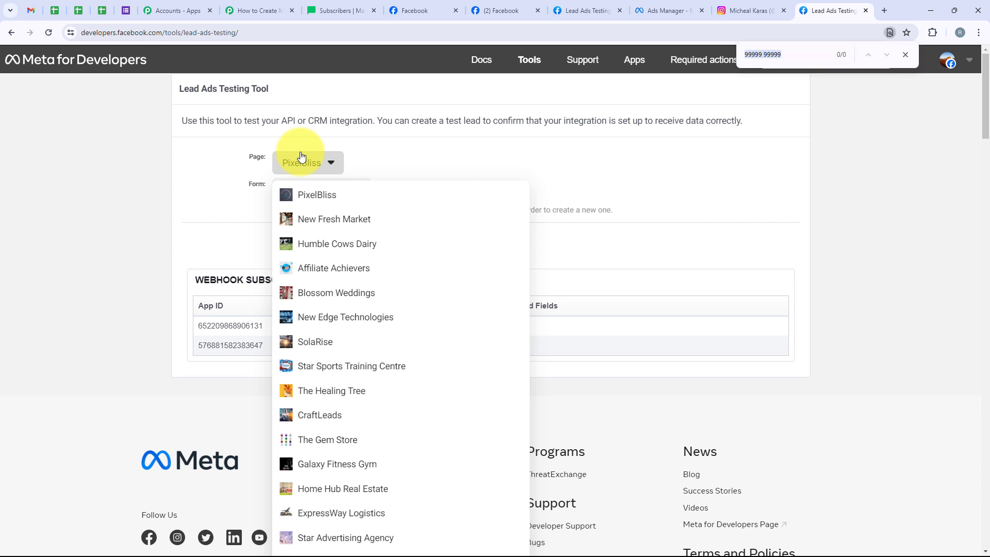
text(pe)
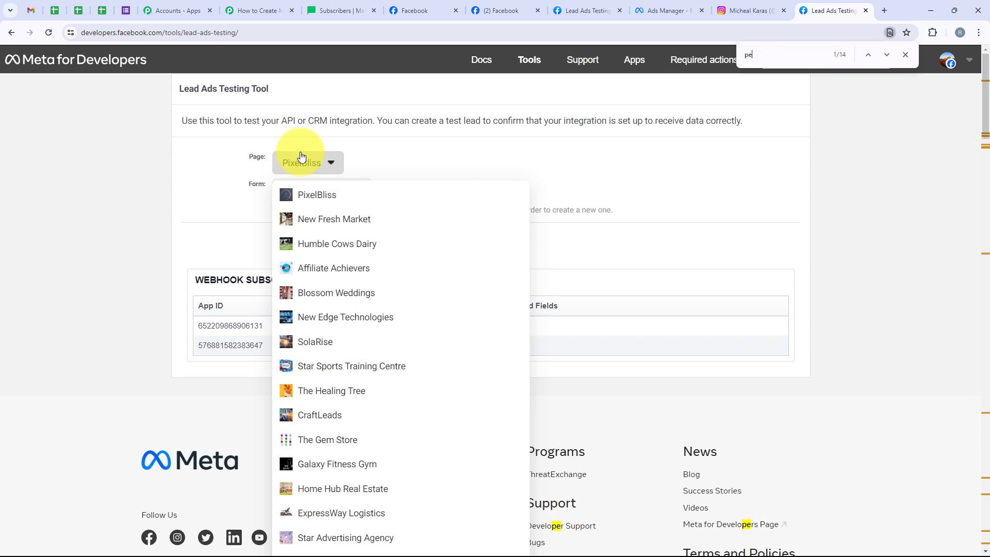
text(ak)
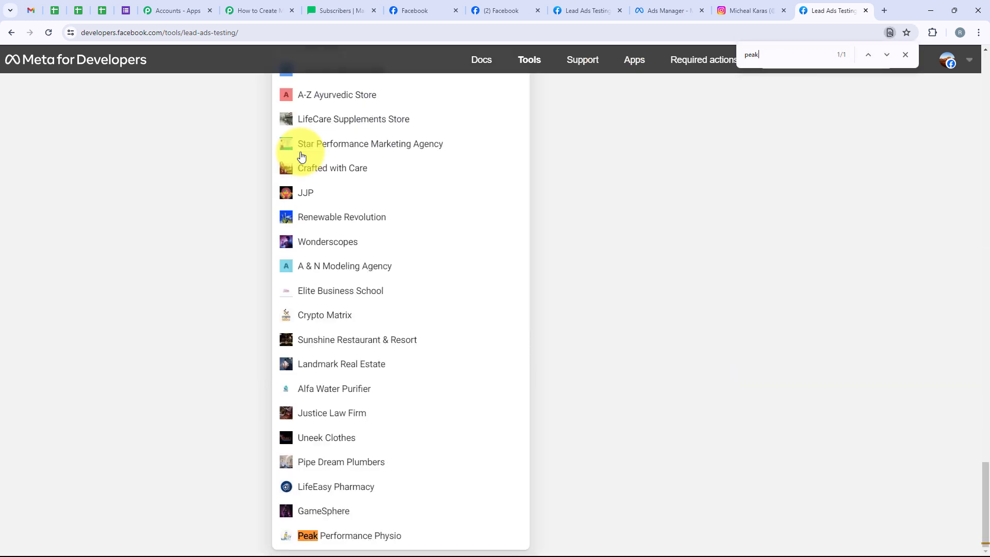
click(349, 534)
scroll(175, 387, up, 3)
click(320, 195)
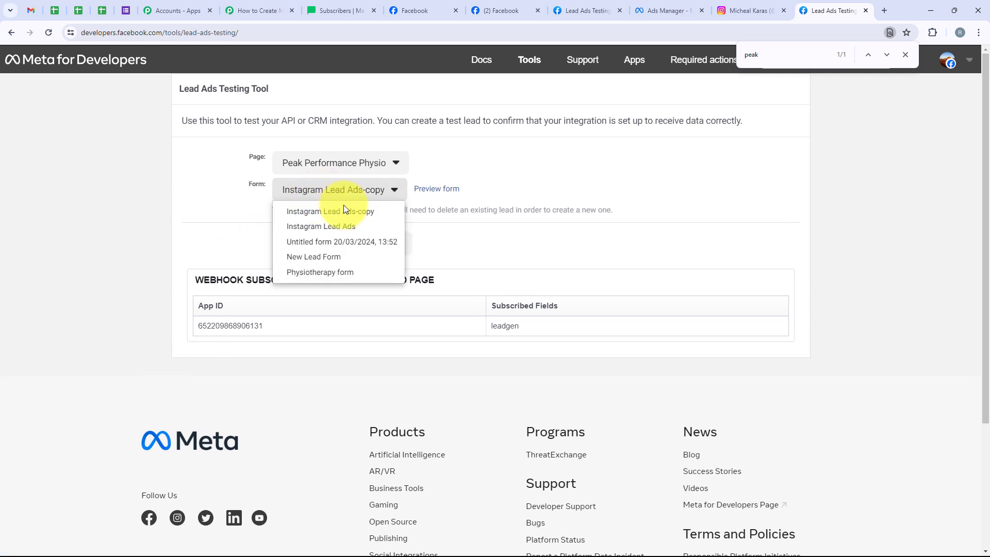
click(331, 228)
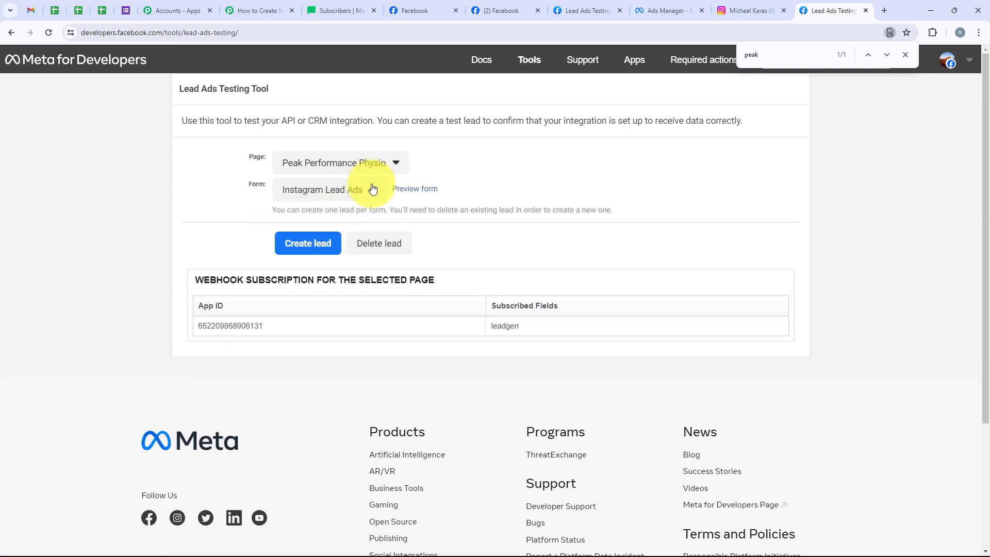
Step: Preview the form, fill in the test lead's name, email, phone number and company Pabbly Connect, and submit it
click(411, 194)
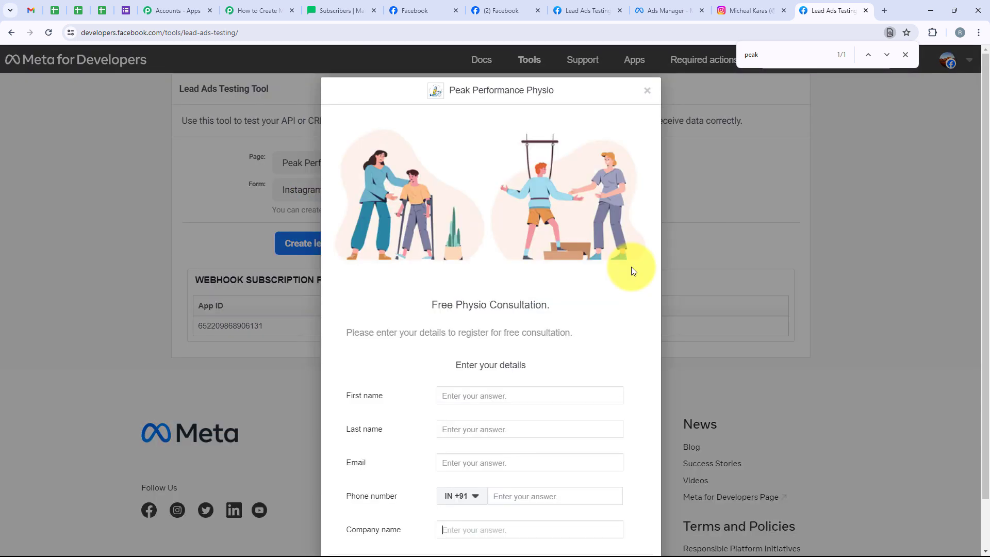
scroll(551, 275, down, 2)
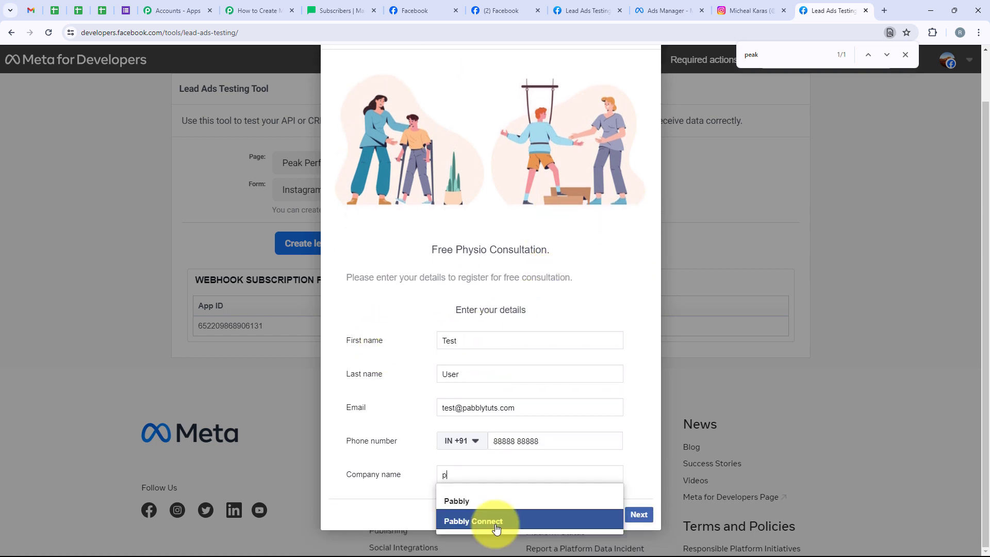
click(497, 522)
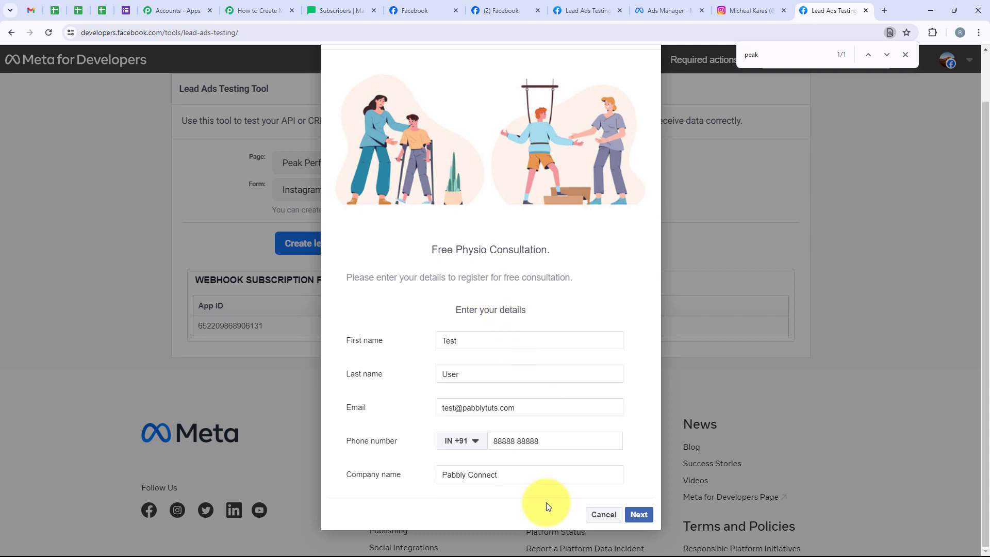
click(631, 514)
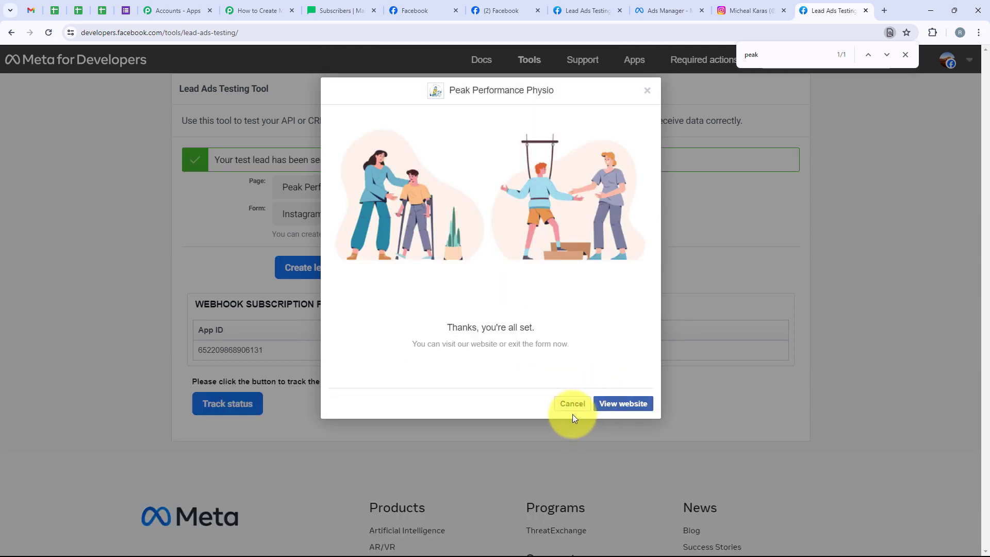
Step: Close the submitted lead form and check MailerLite's reloaded active subscribers list for the test lead's email address
click(572, 405)
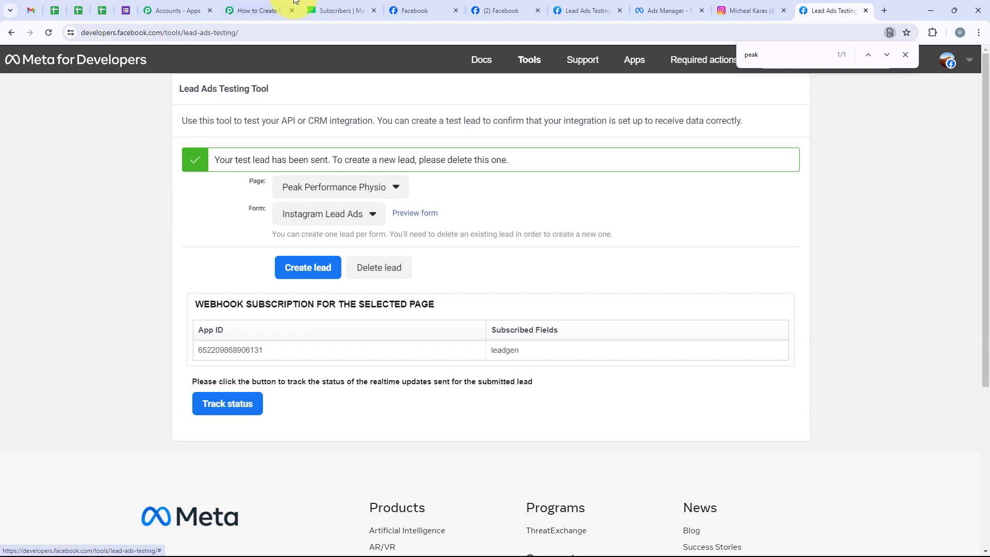
click(312, 10)
click(47, 33)
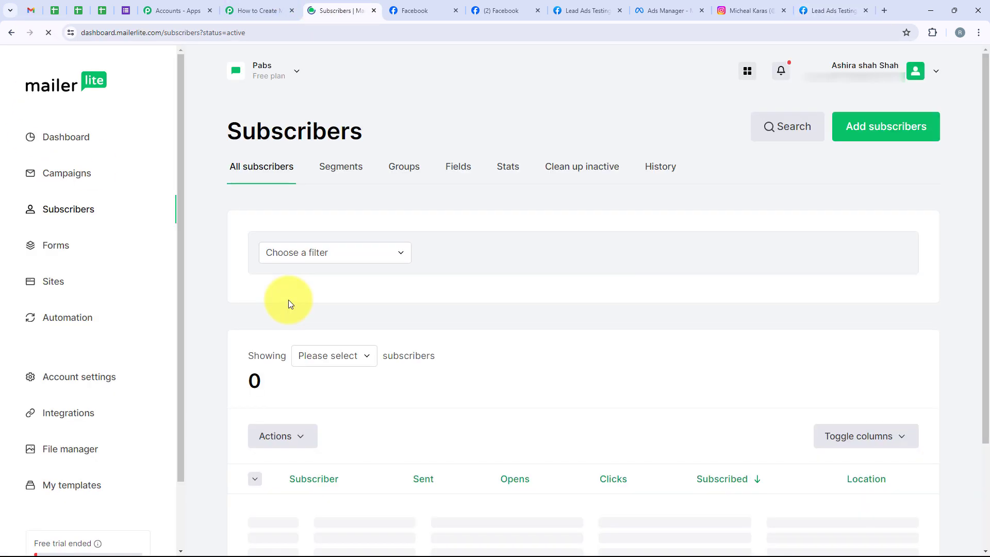
scroll(288, 302, down, 4)
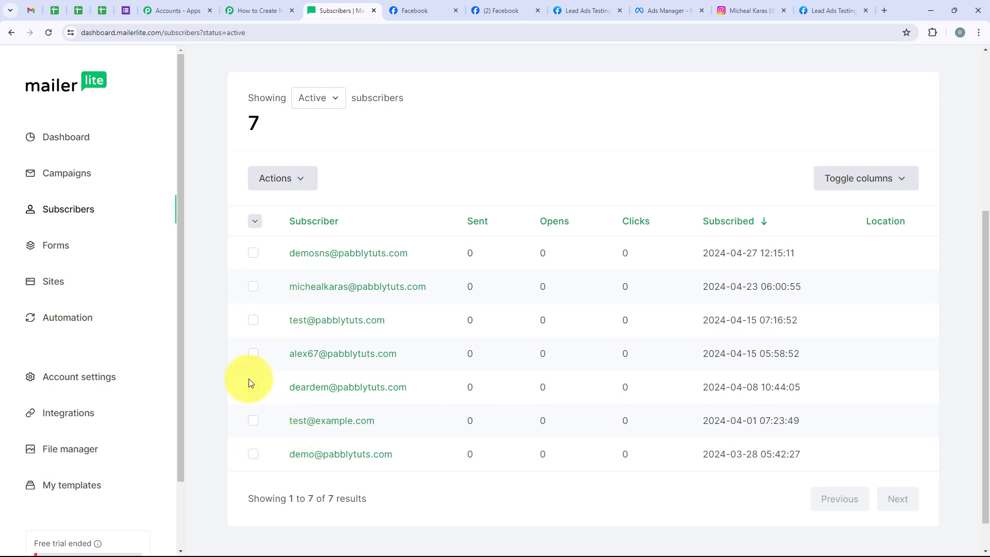
drag(270, 322, 375, 321)
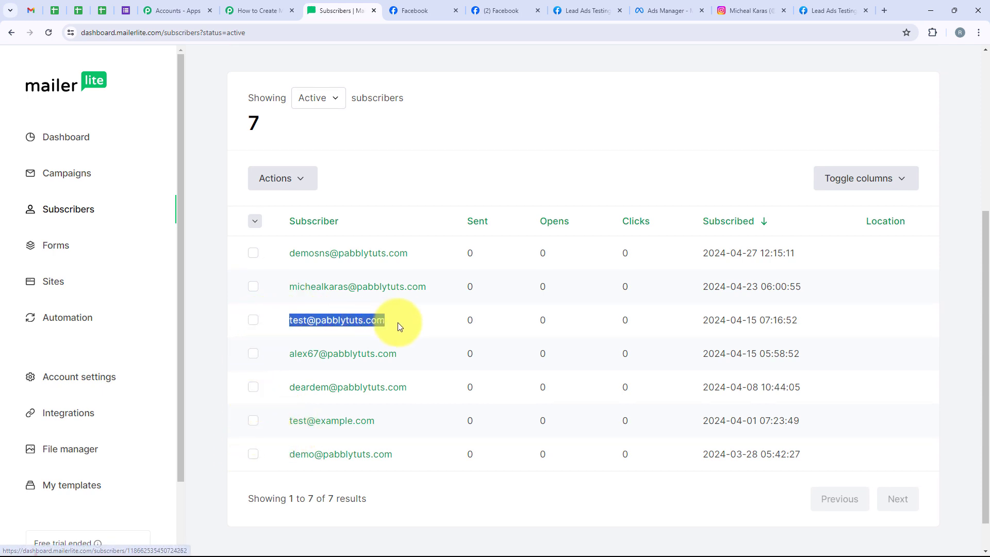
Step: Open the test lead's subscriber profile and check its name, last name, company and phone details
click(336, 322)
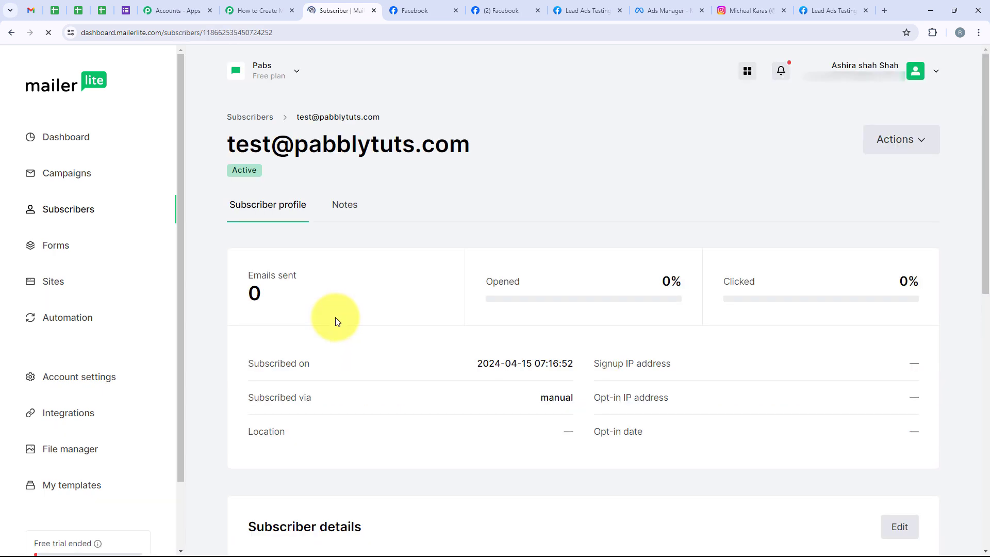
scroll(336, 321, down, 6)
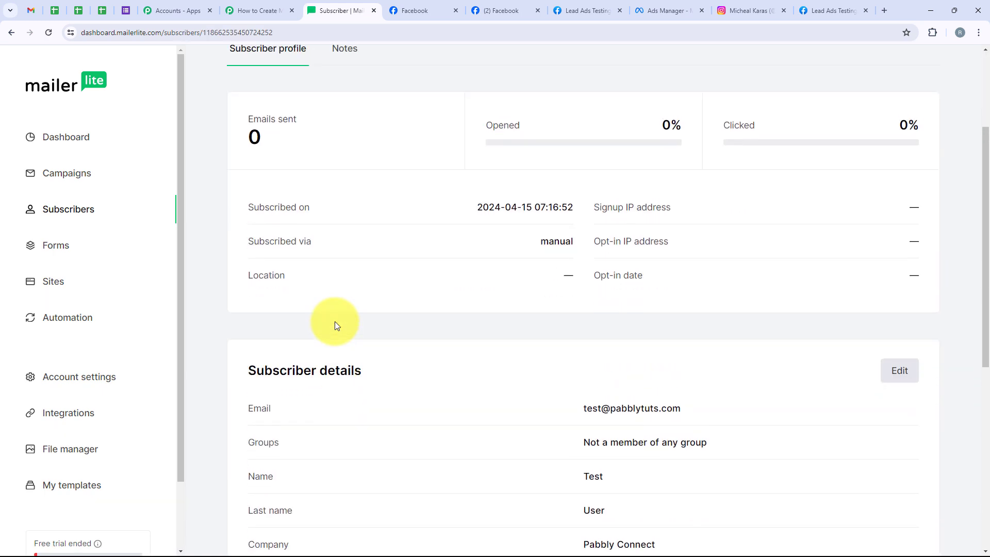
triple_click(620, 333)
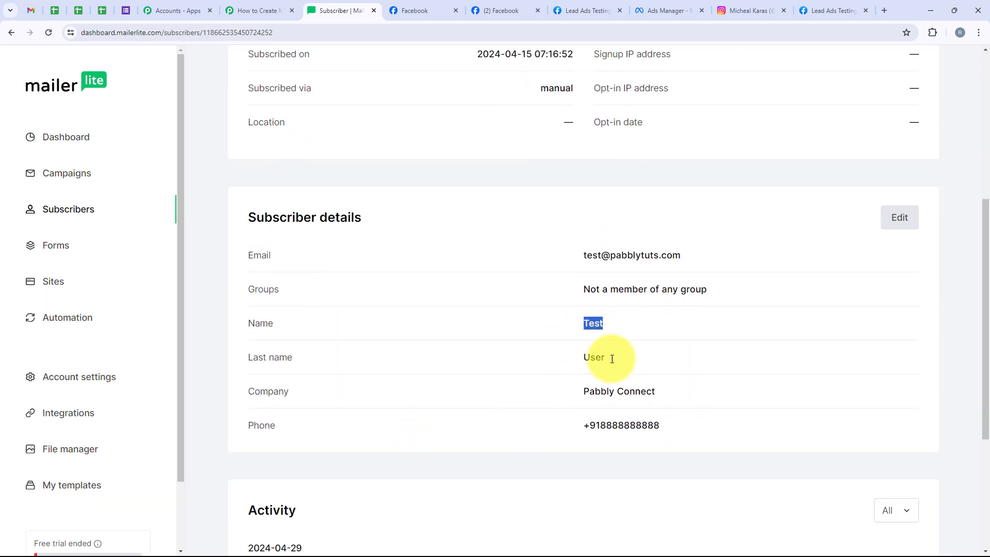
triple_click(575, 365)
triple_click(695, 398)
click(498, 390)
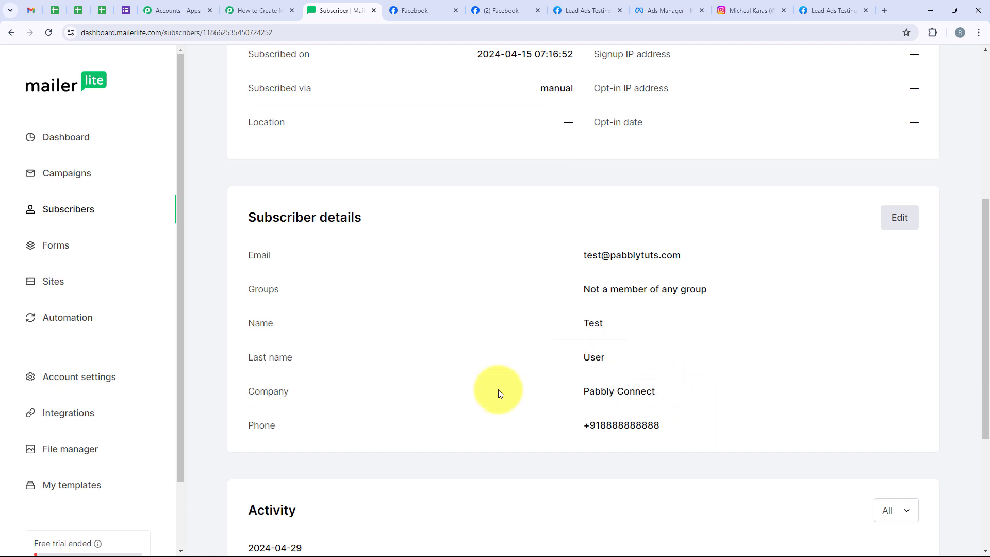
triple_click(674, 436)
click(465, 348)
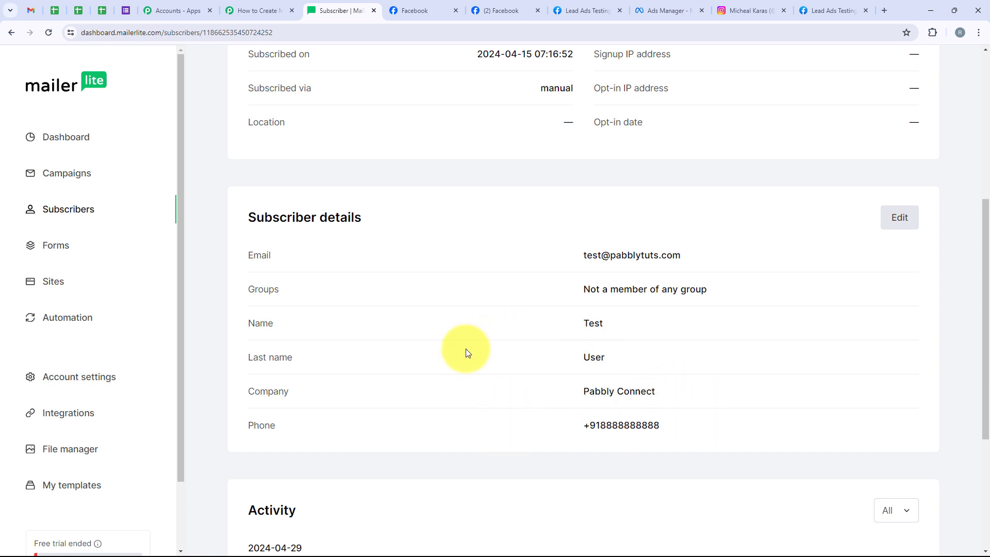
scroll(466, 345, up, 3)
scroll(465, 345, up, 2)
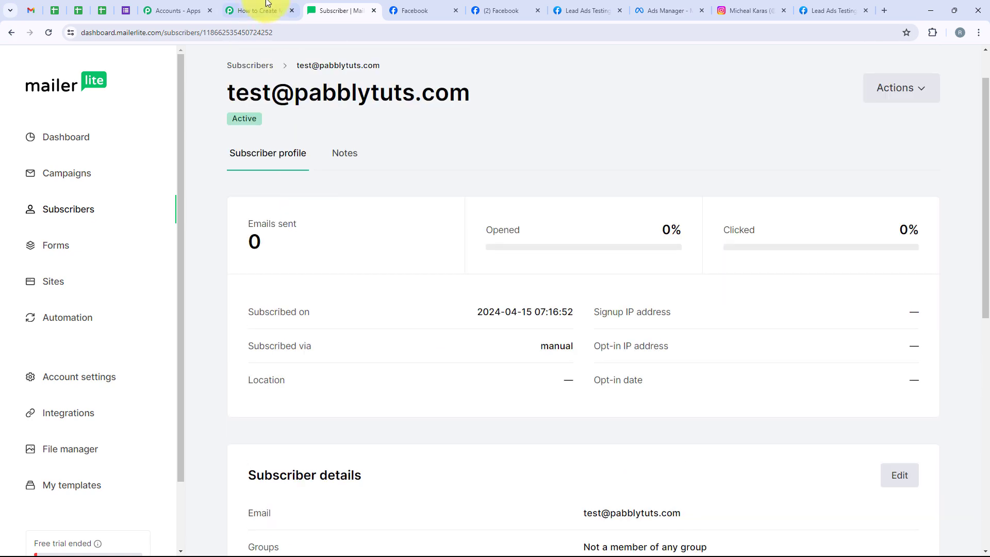
Step: Switch to the Pabbly Connect workflow and collapse its MailerLite Create Or Update Subscriber action
click(266, 6)
middle_click(164, 257)
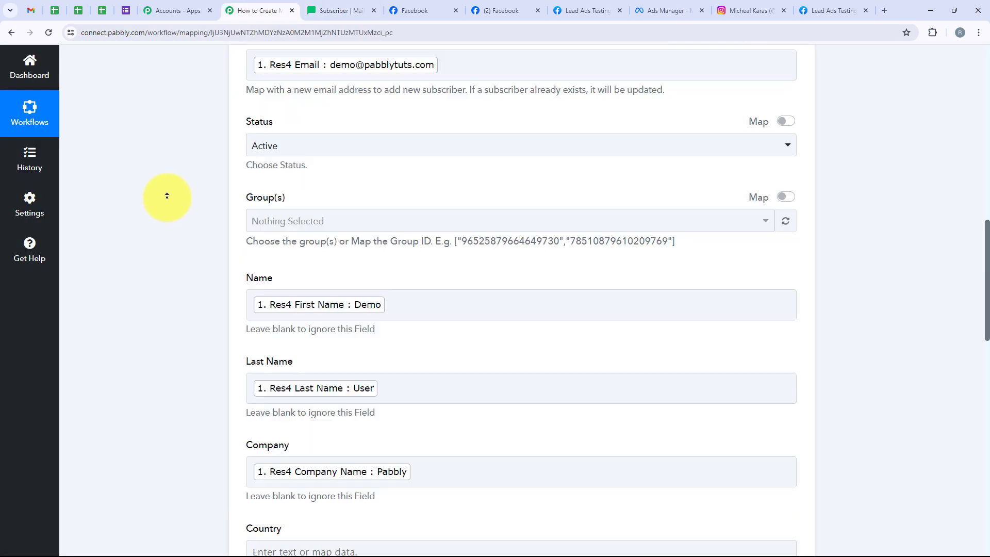
middle_click(165, 196)
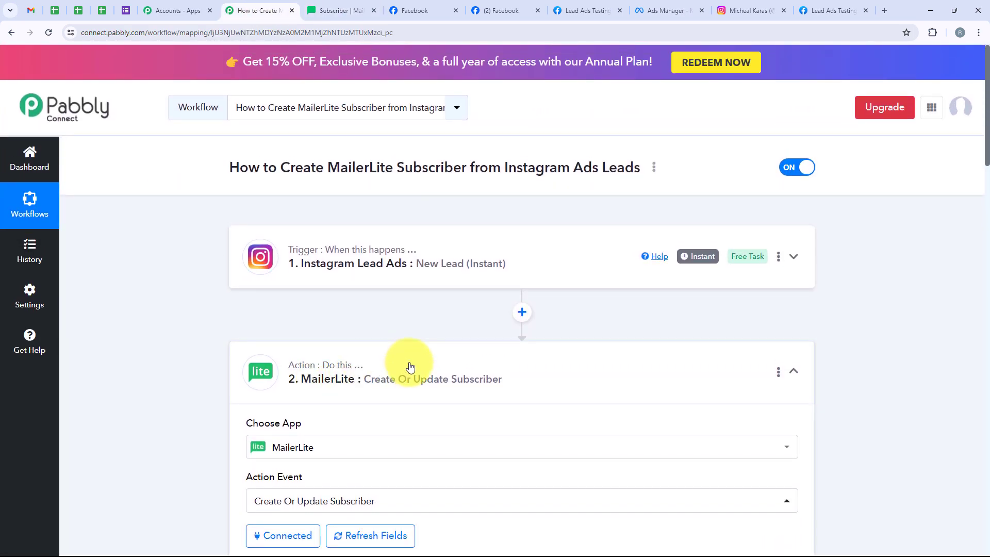
click(404, 366)
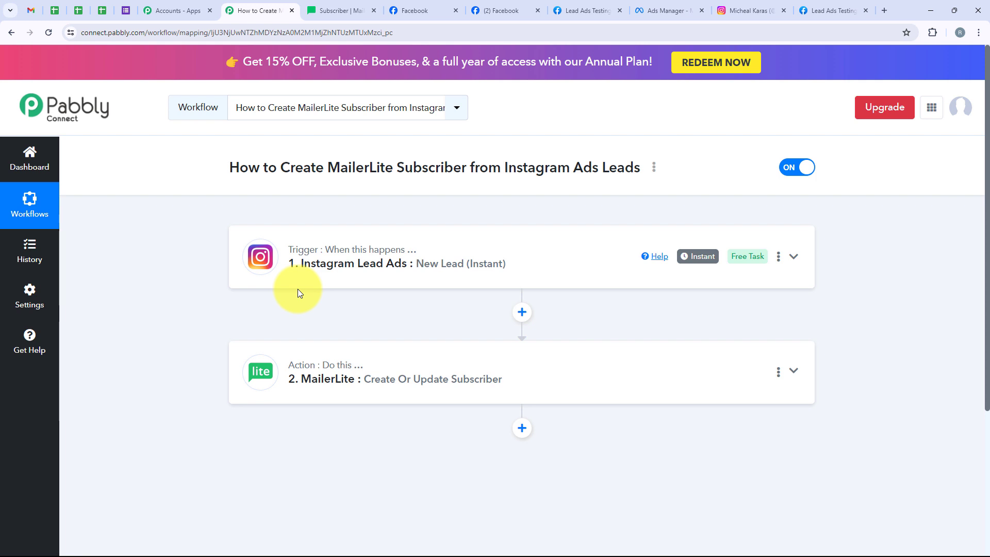
Step: Mark the two test-lead subscribers in MailerLite's active subscribers list and return to the Pabbly Connect workflow
click(337, 10)
click(251, 11)
click(331, 10)
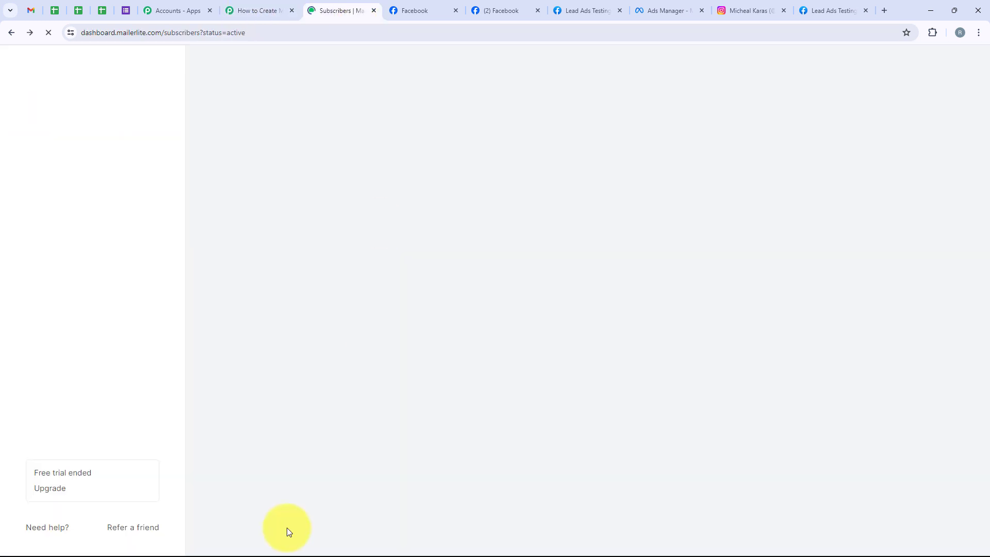
scroll(289, 469, down, 5)
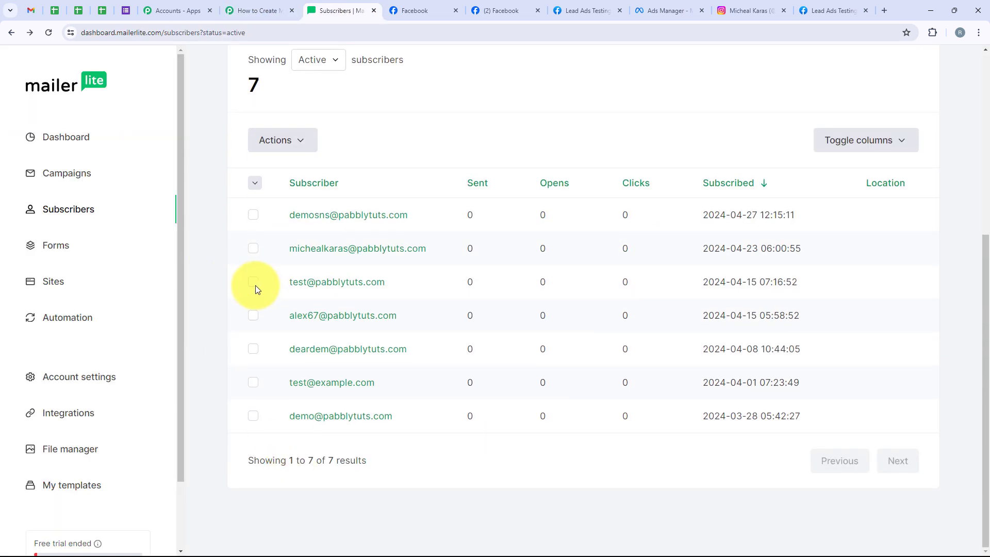
click(253, 282)
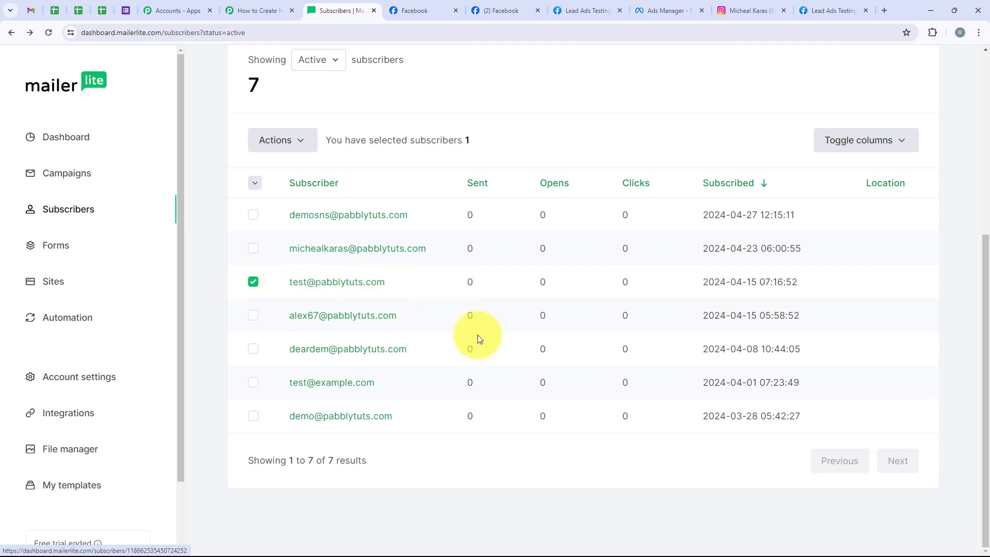
click(253, 416)
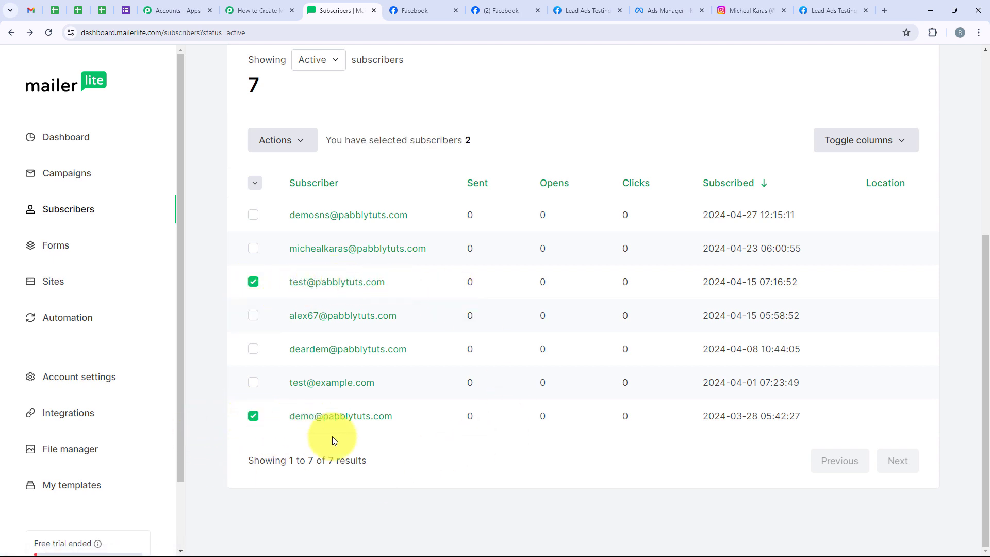
click(256, 10)
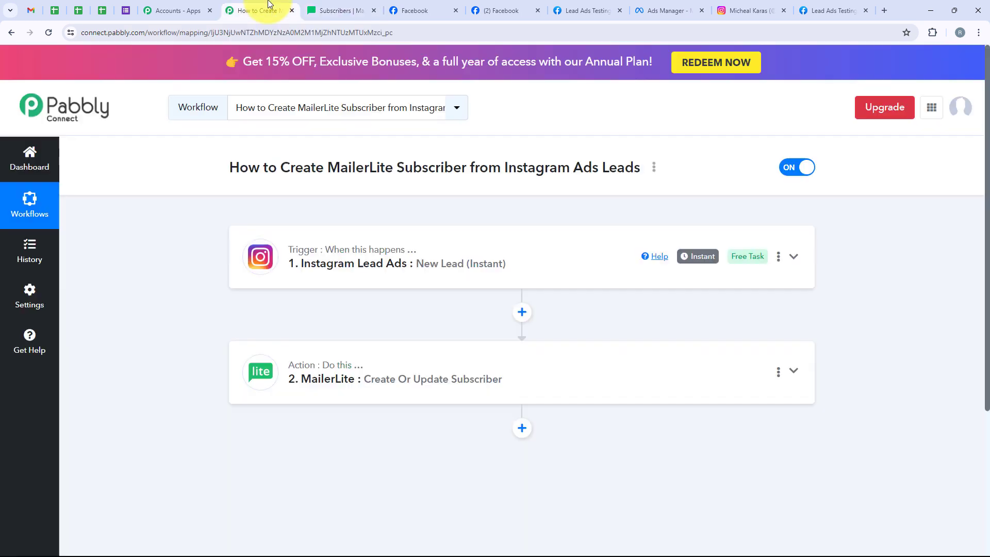